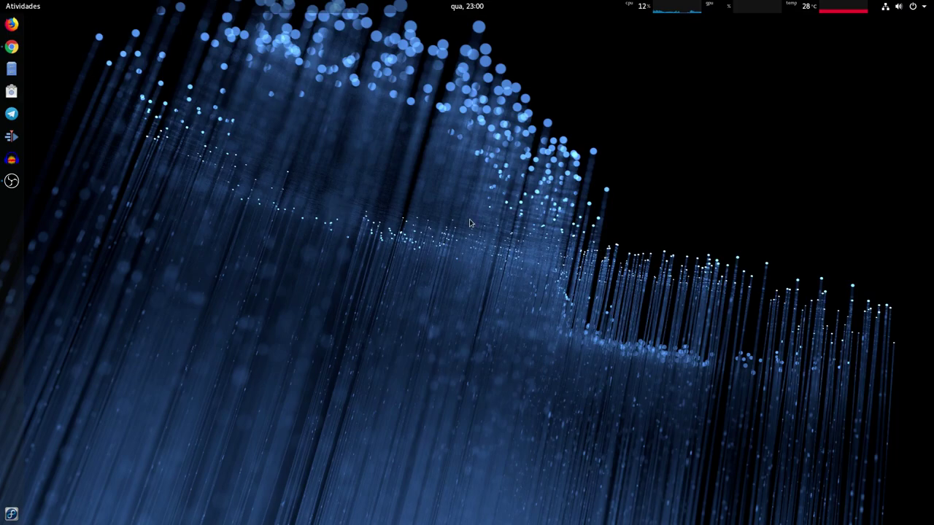
Open a terminal and highlight the operating system version in the system summary.
key("ctrl+alt+t")
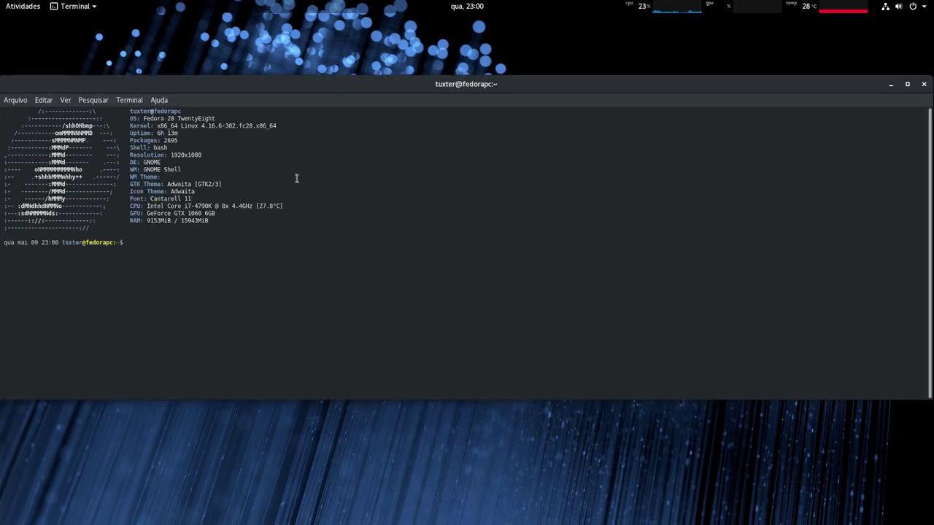
left_click_drag(143, 118, 248, 119)
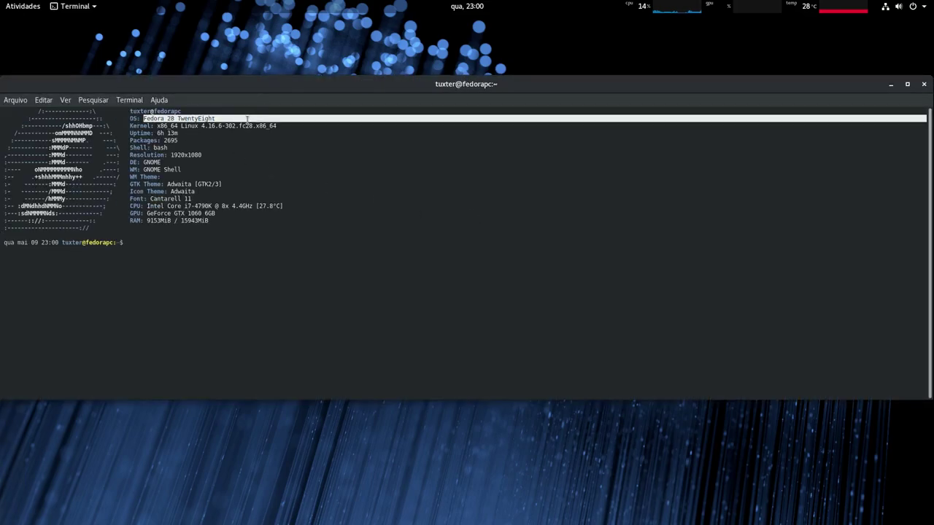
View the open windows in the Activities overview and return to the terminal.
mouse_move(1, 2)
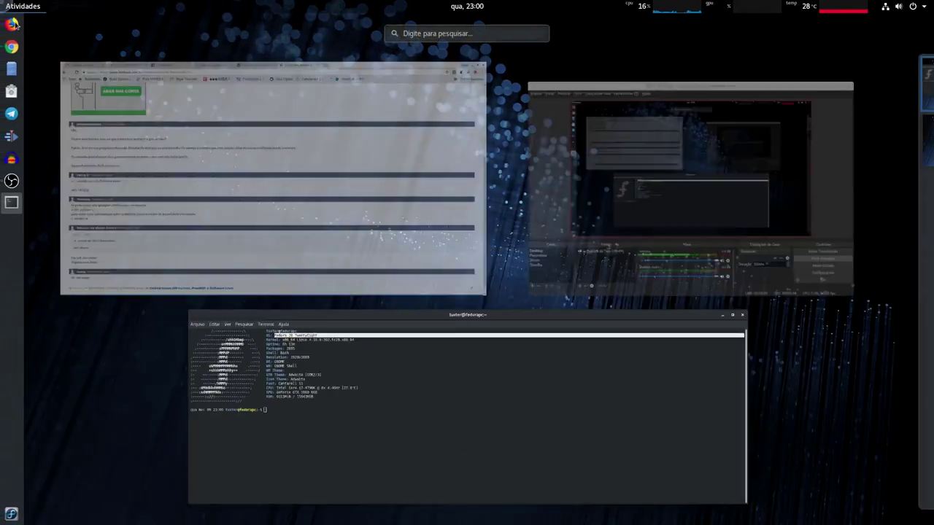
left_click(467, 359)
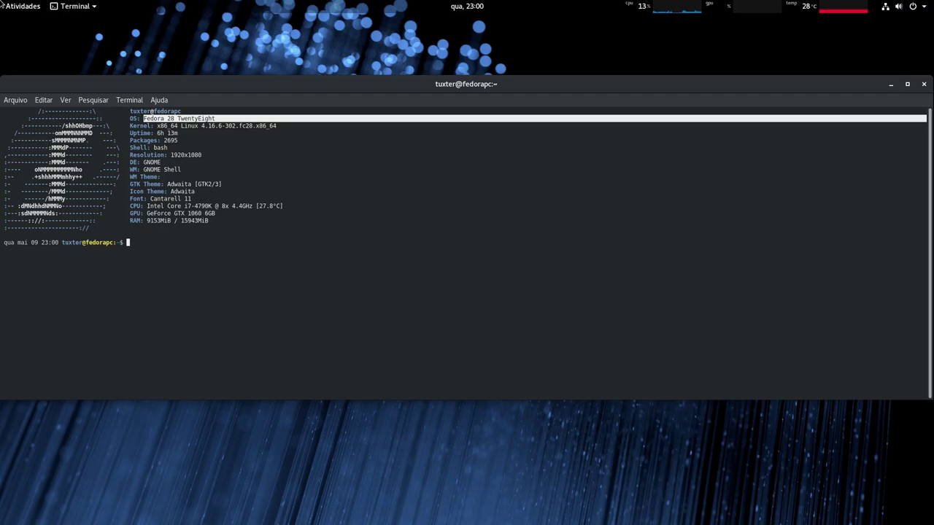
mouse_move(1, 2)
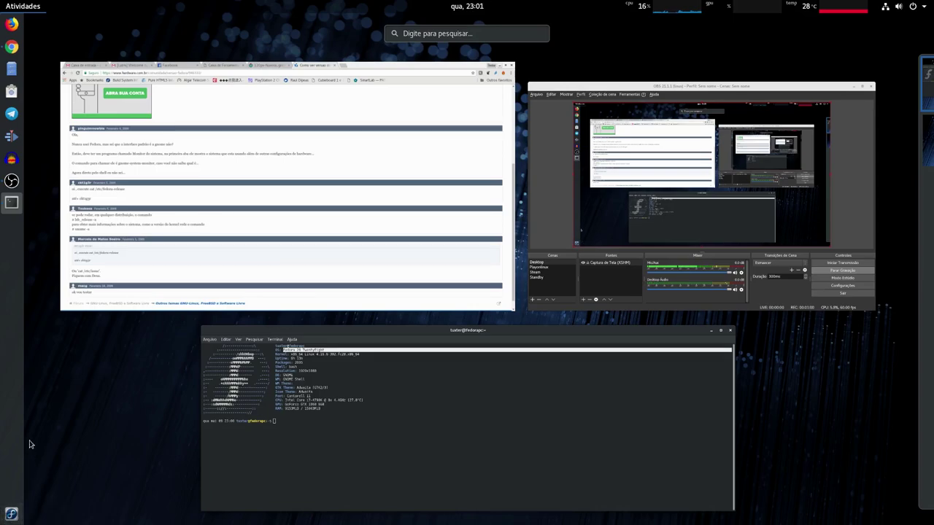
left_click(342, 404)
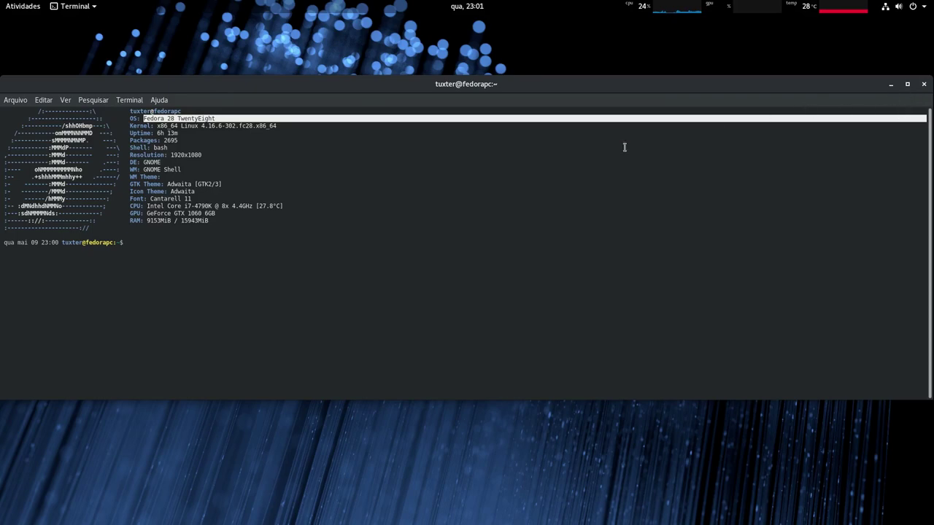
Clear the text selection in the terminal and close its window.
left_click(328, 170)
left_click_drag(161, 232, 125, 198)
left_click(810, 149)
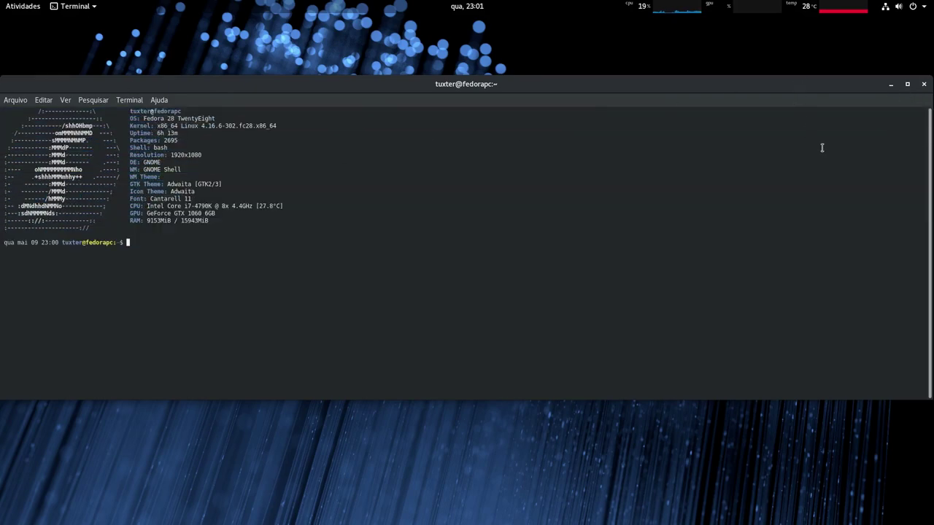
left_click(923, 84)
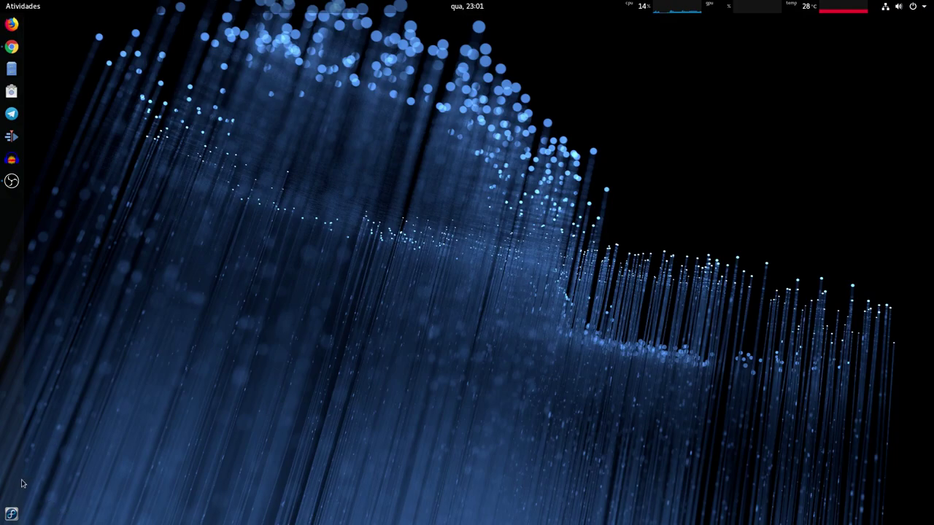
Open the Dash to Dock settings and try switching the "Modo do painel" option off and back on.
left_click(11, 514)
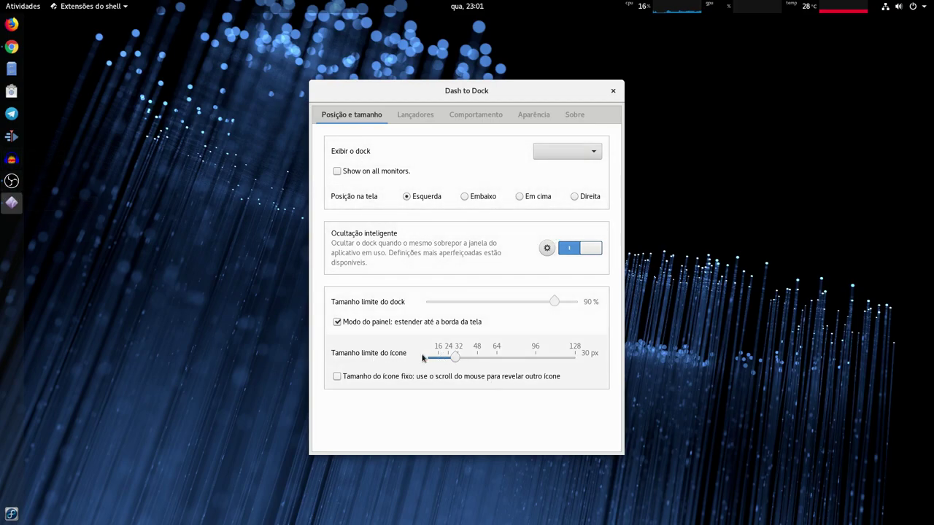
left_click(347, 325)
left_click(347, 325)
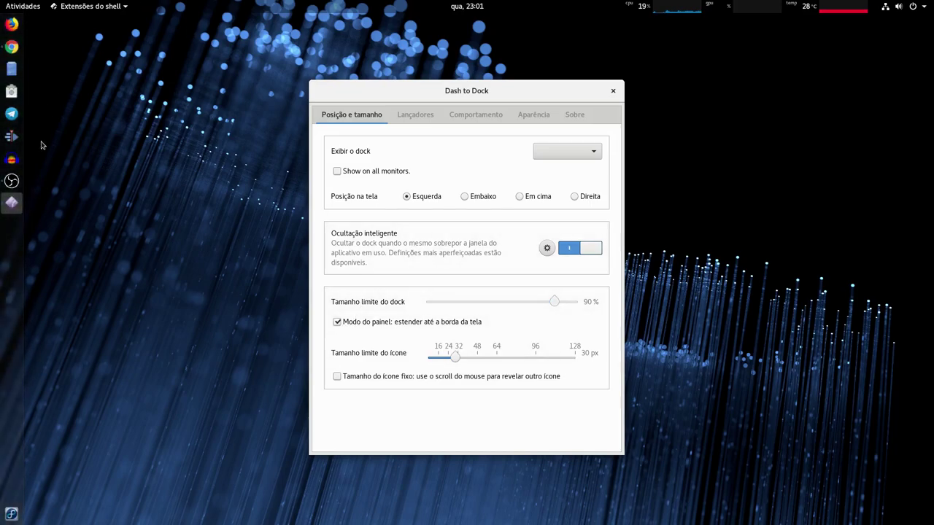
Try "Mover o botão de aplicativos para o início do dock" in the launcher settings, and switch it off again.
left_click(413, 115)
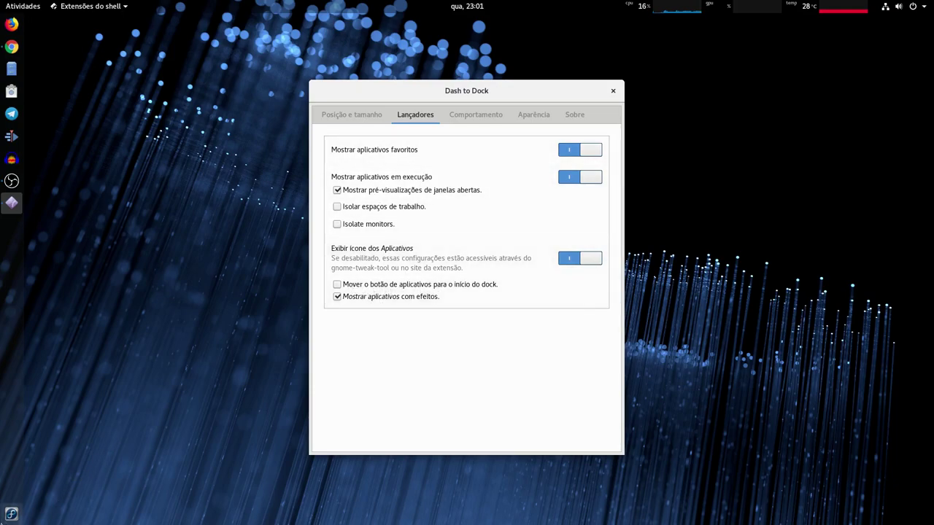
left_click(337, 285)
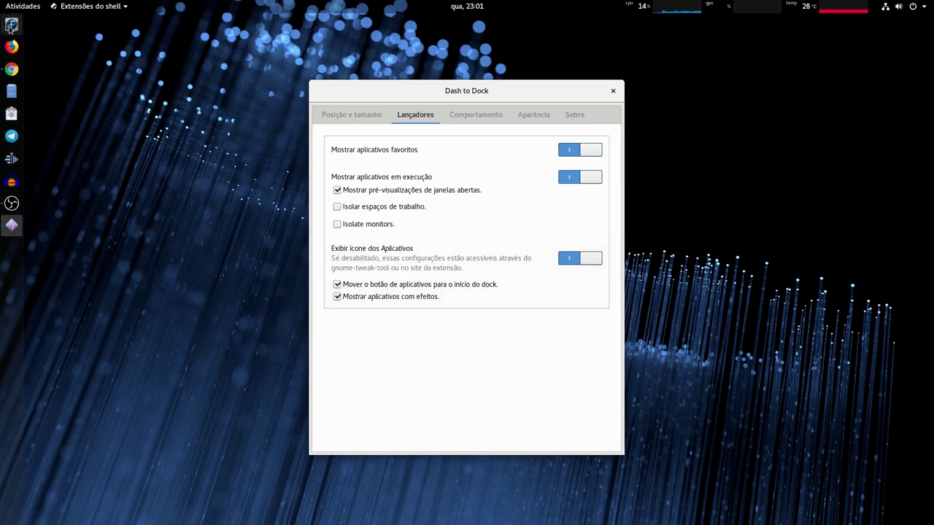
left_click(337, 285)
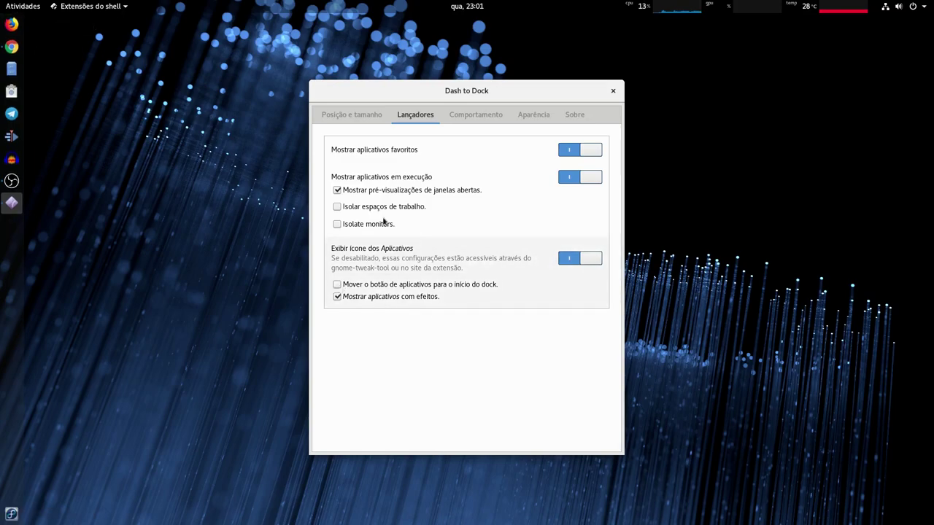
Look over the dock's behaviour settings and try turning "Encolher o dash" off and on in its appearance settings.
left_click(489, 114)
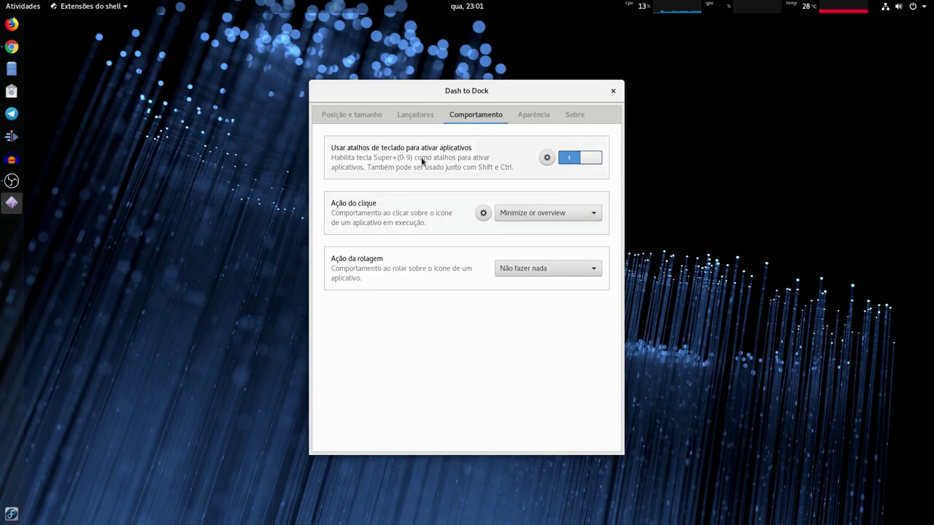
left_click(533, 115)
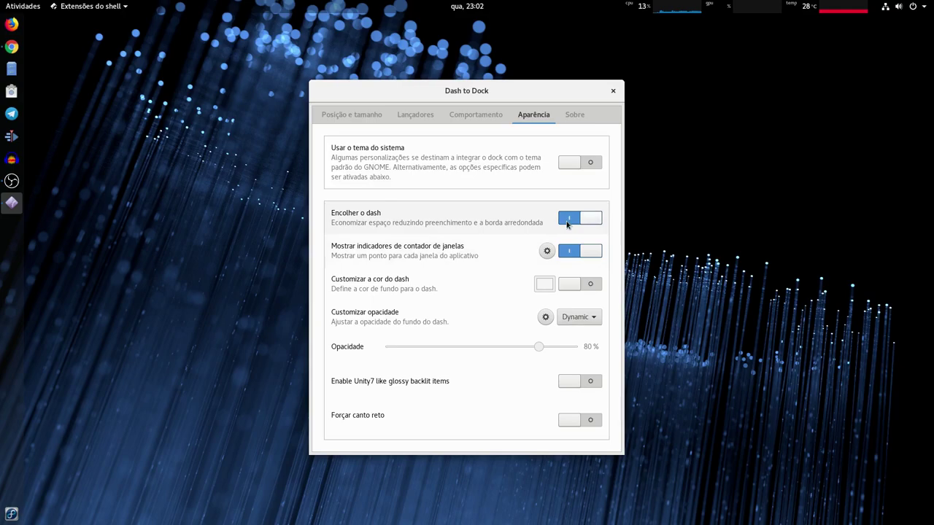
left_click(585, 222)
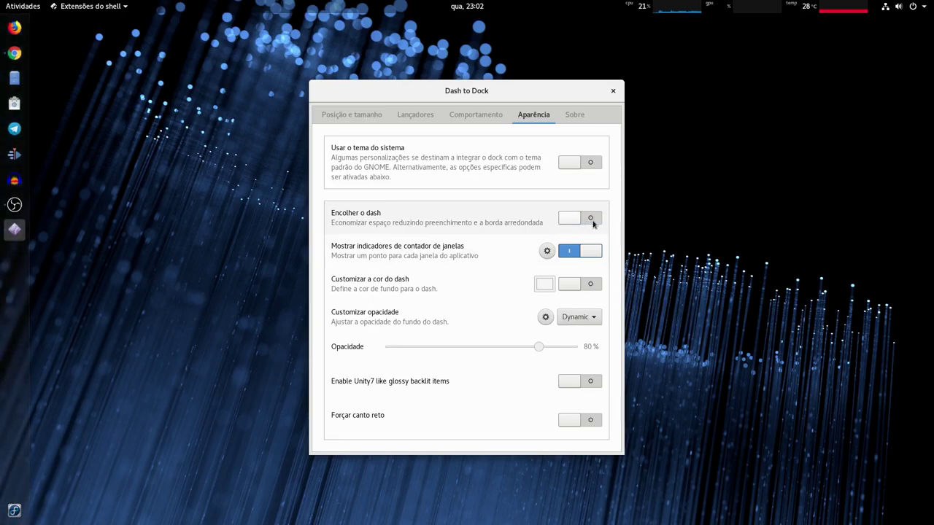
left_click(593, 222)
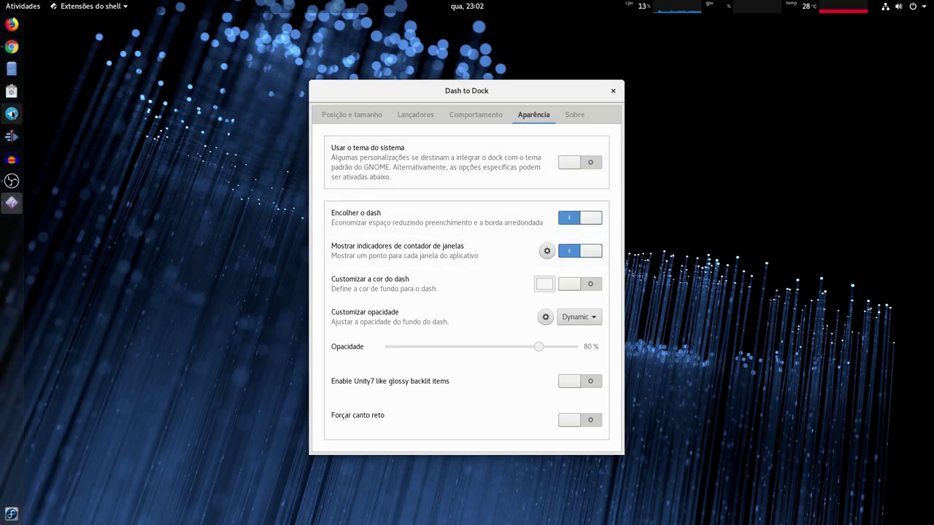
View the dock's opacity modes, keep Dynamic, and close the Dash to Dock settings.
left_click(597, 318)
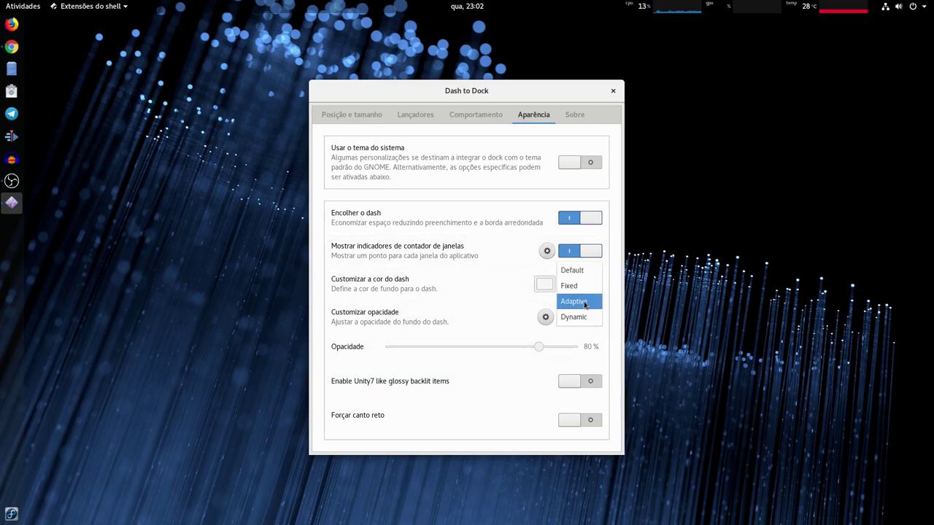
left_click(582, 303)
left_click(589, 317)
left_click(590, 331)
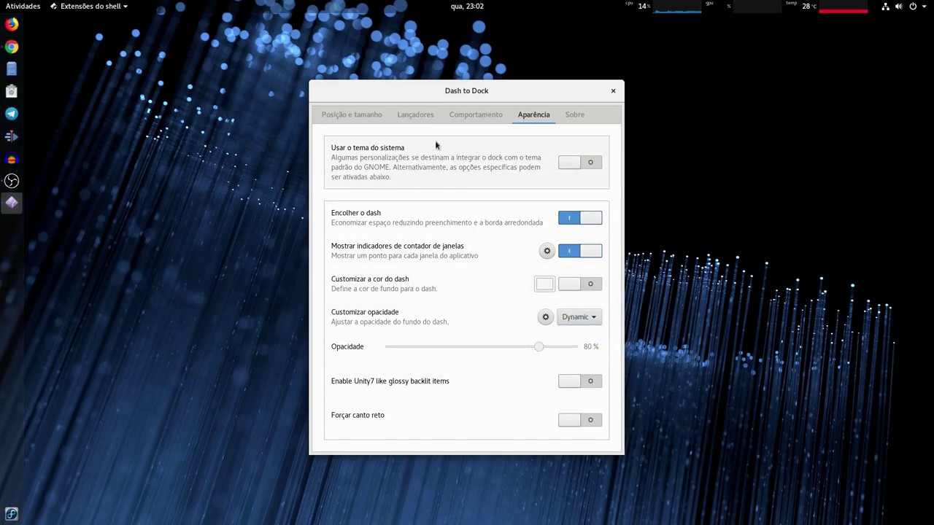
left_click(613, 90)
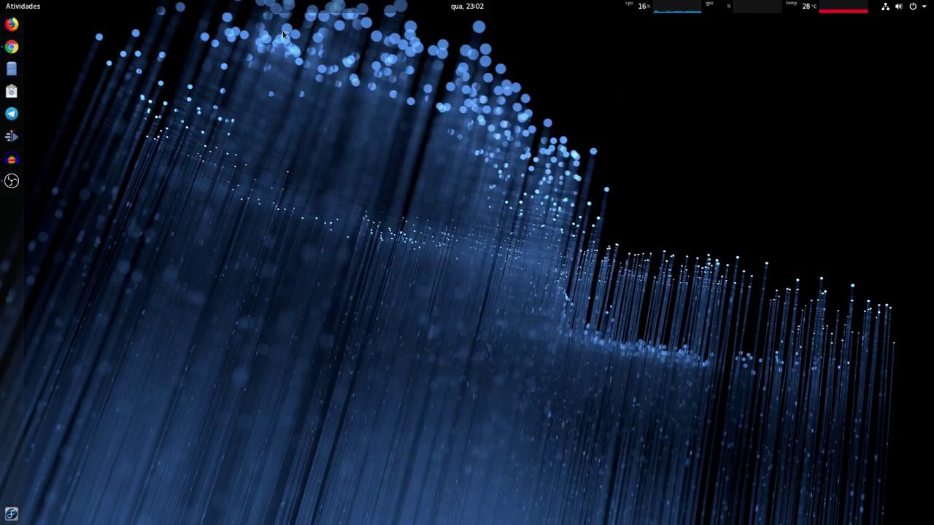
Open the home folder in the file manager and cycle through the open windows with the window switcher.
left_click(12, 68)
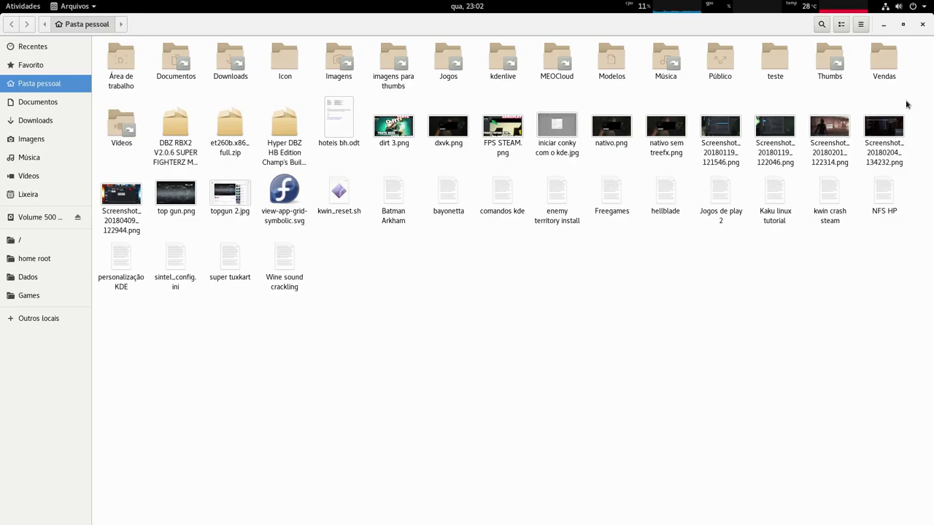
key("alt+Tab")
key("alt+Tab")
key("alt+Tab")
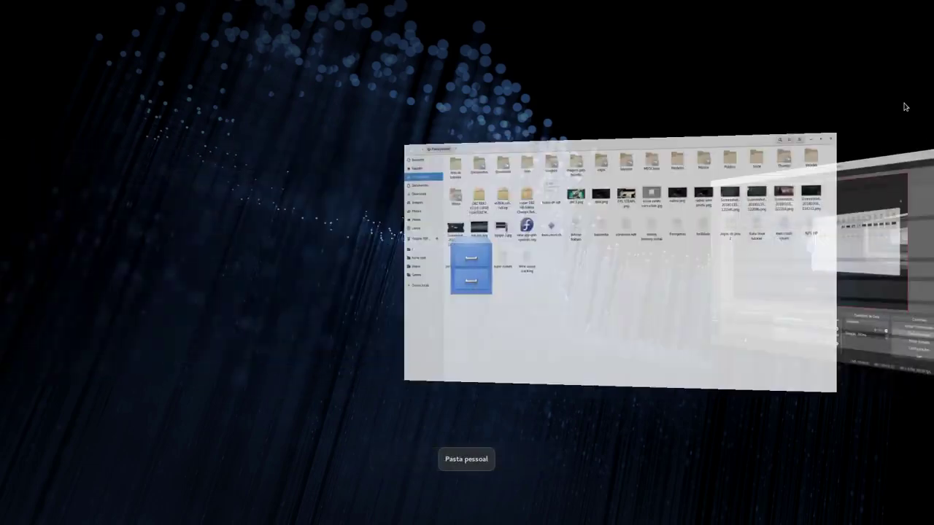
key("alt+Tab")
key("alt+Tab")
key("alt+Tab")
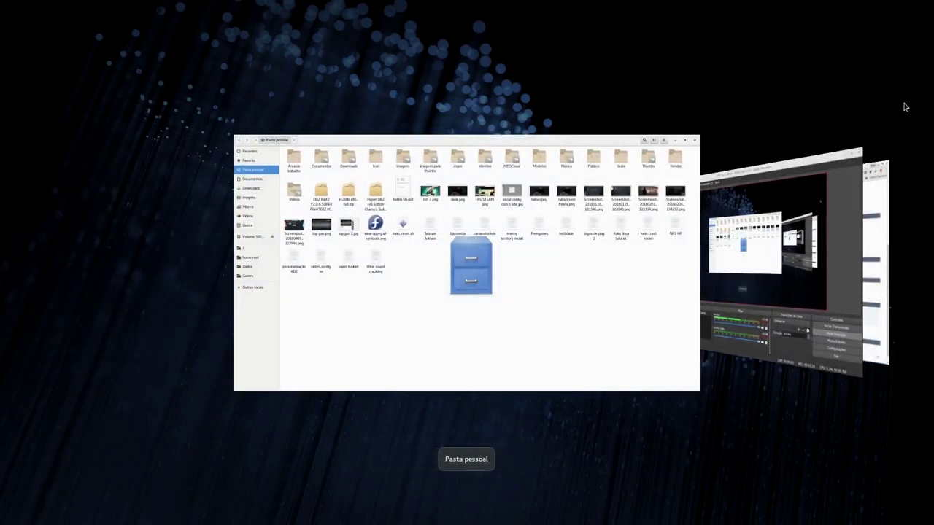
Switch to Google Chrome, view the GNOME Shell Extensions website from a new tab, and close the site.
key("super")
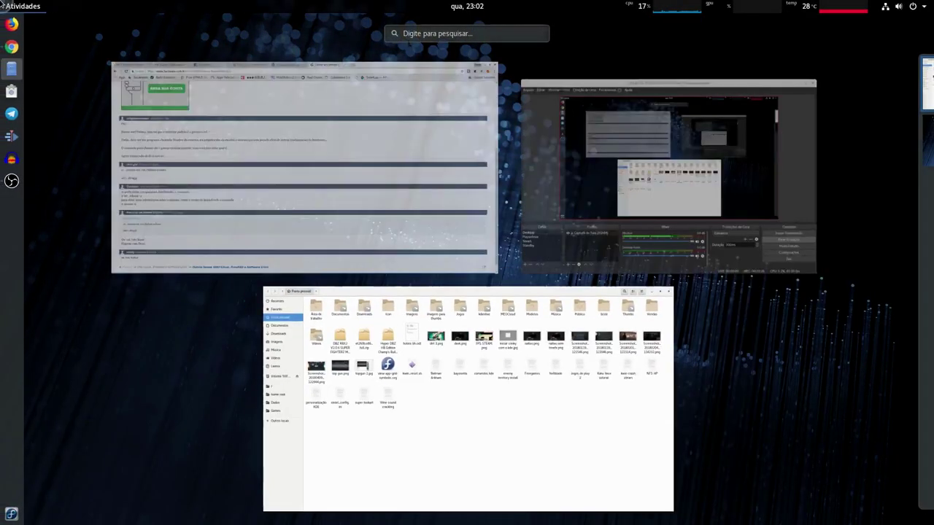
left_click(262, 148)
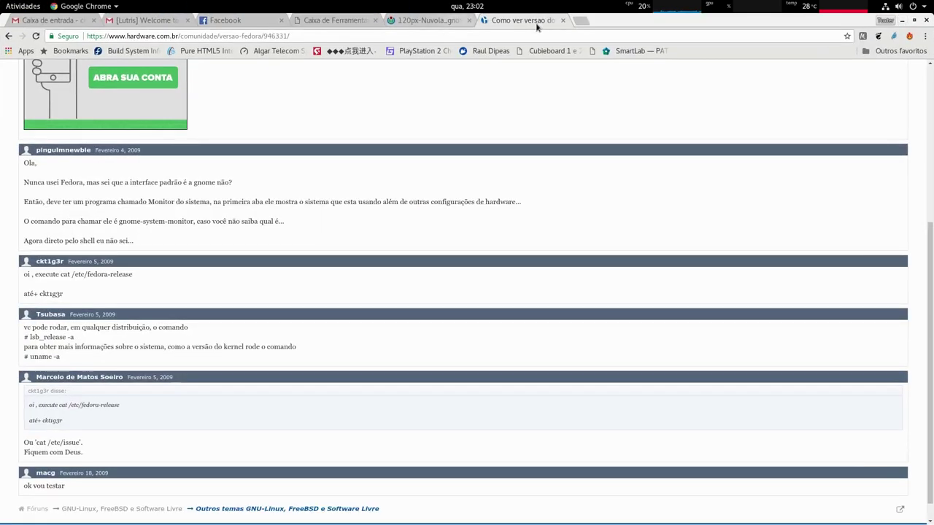
left_click(580, 21)
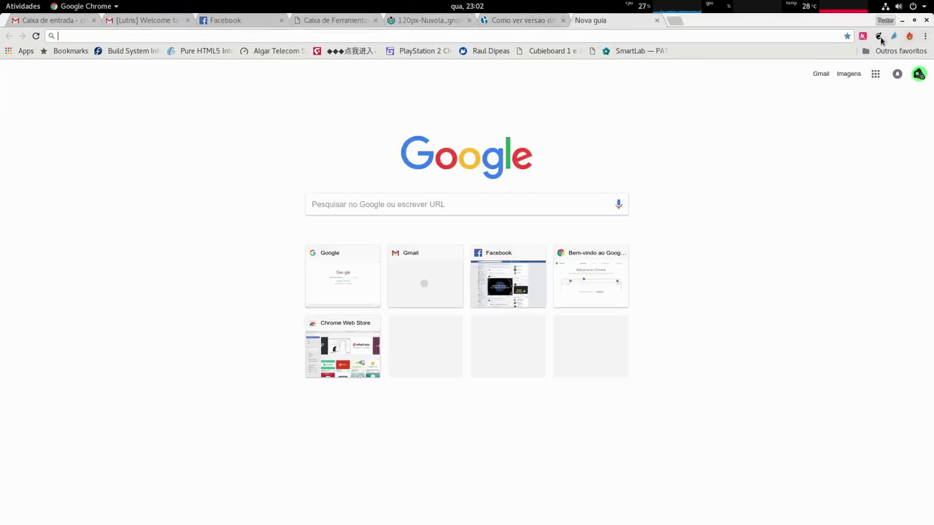
left_click(909, 36)
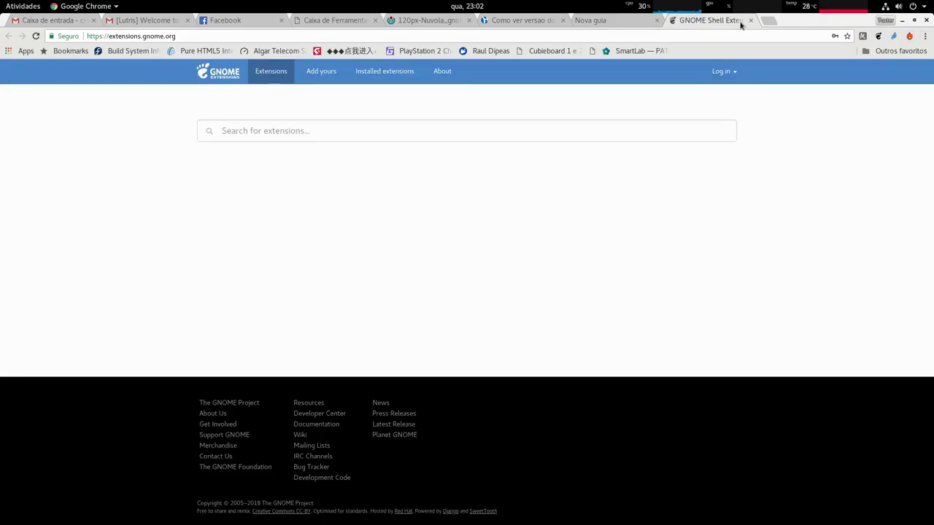
left_click(750, 19)
Search the Activities overview for "twe", launch Ajustes, and show its list of extensions.
mouse_move(2, 3)
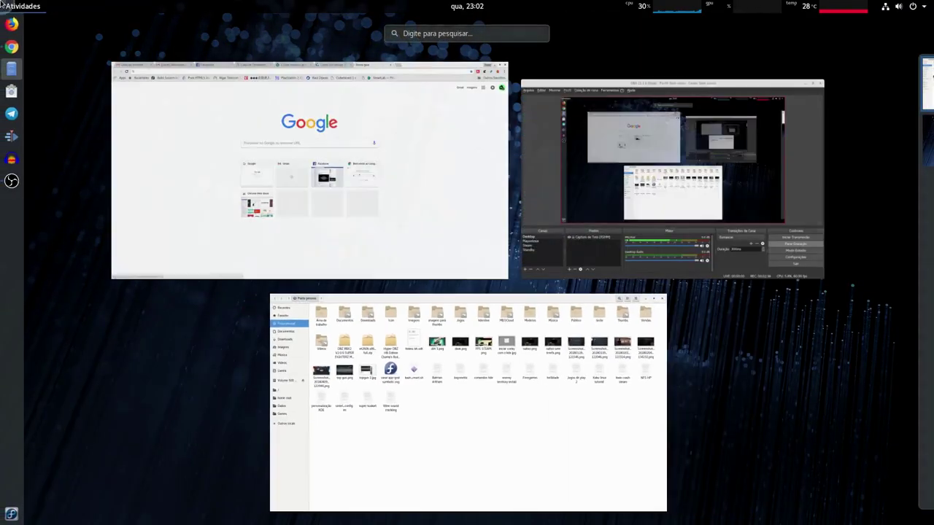
type("twe")
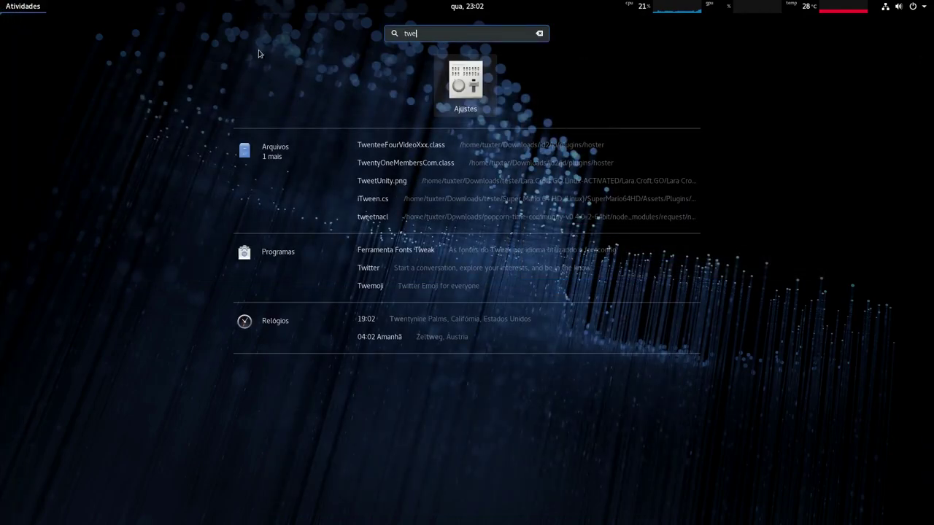
key("Return")
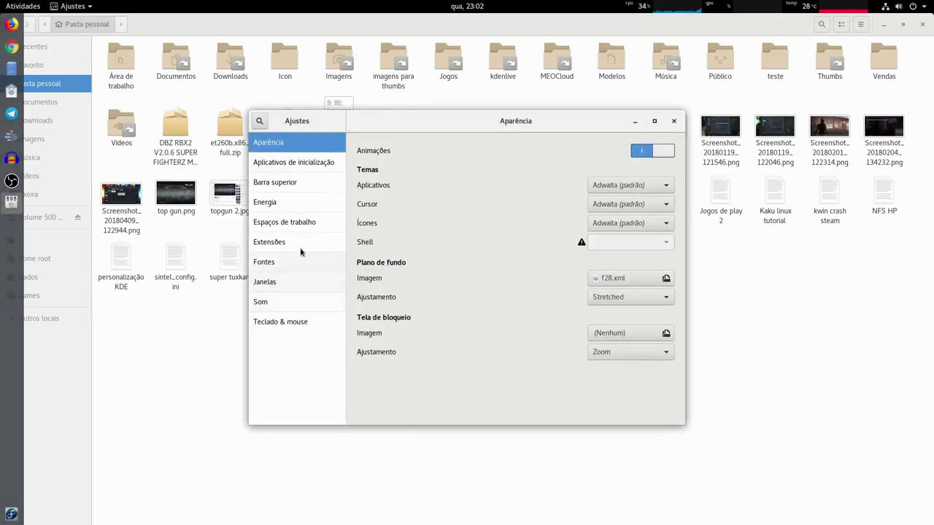
left_click(307, 222)
left_click(290, 241)
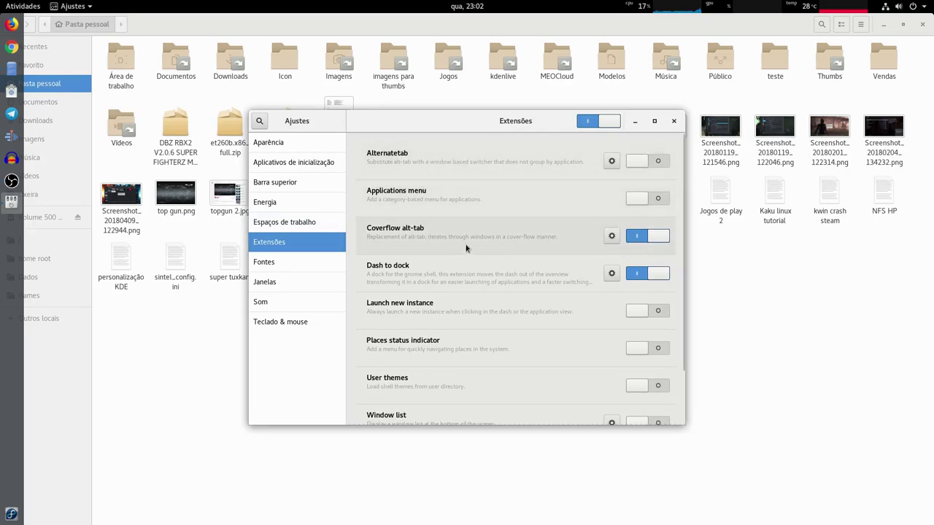
Preview the Coverflow alt-tab effect by cycling through the open windows, and return to Ajustes.
key("alt+Tab")
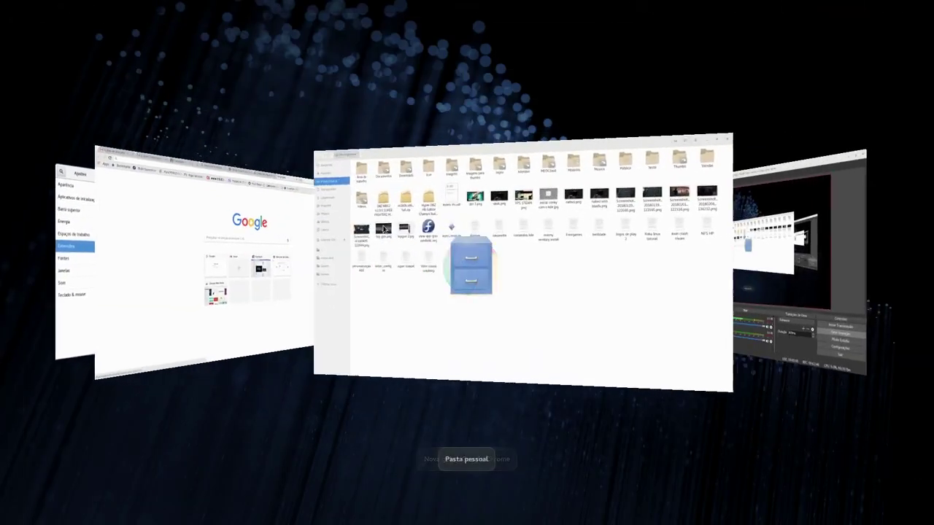
key("alt+Tab")
key("alt+Tab")
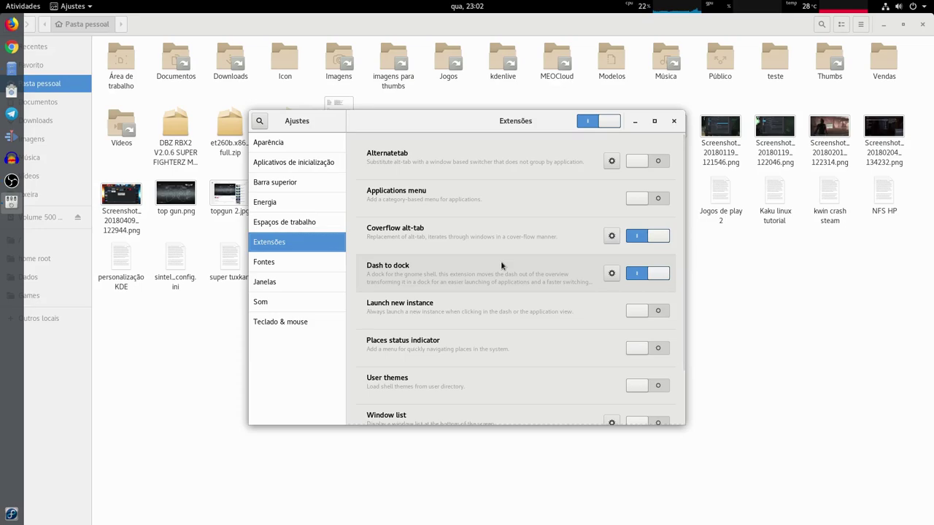
Examine the remaining extensions down to System-monitor and minimize the Ajustes window.
scroll(556, 319, "down", 2)
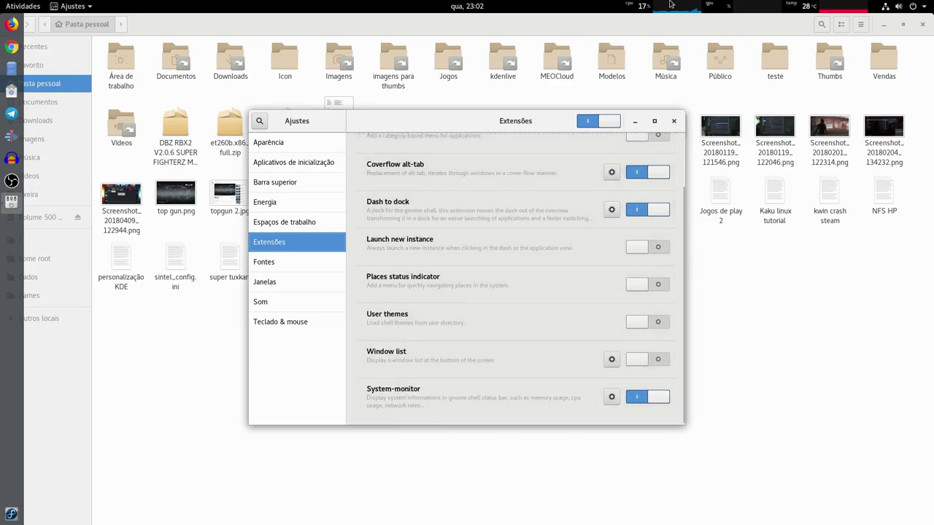
left_click(634, 123)
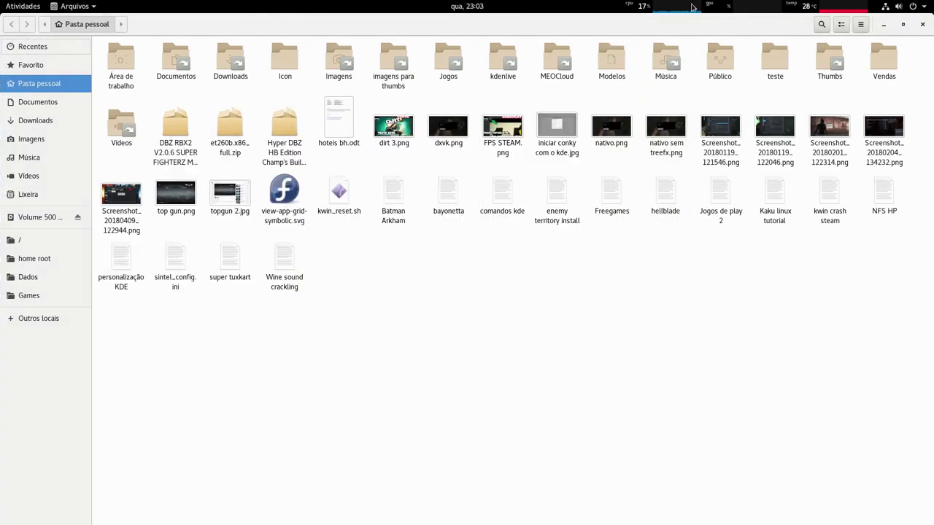
Minimize the file manager and review the system-monitor extension's preferences for memory, network, disk and fan (Ventoinha).
left_click(883, 24)
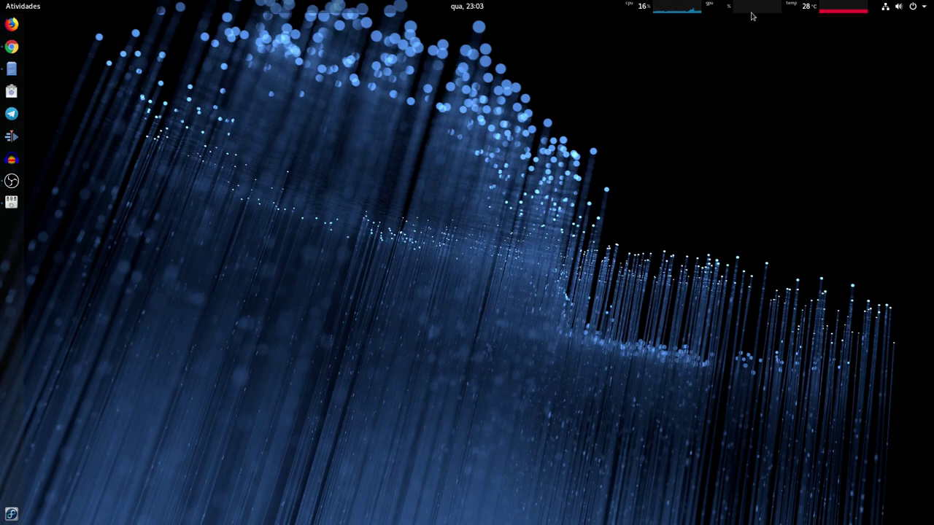
left_click(691, 15)
left_click(677, 328)
left_click(329, 229)
left_click(417, 230)
left_click(469, 230)
left_click(488, 228)
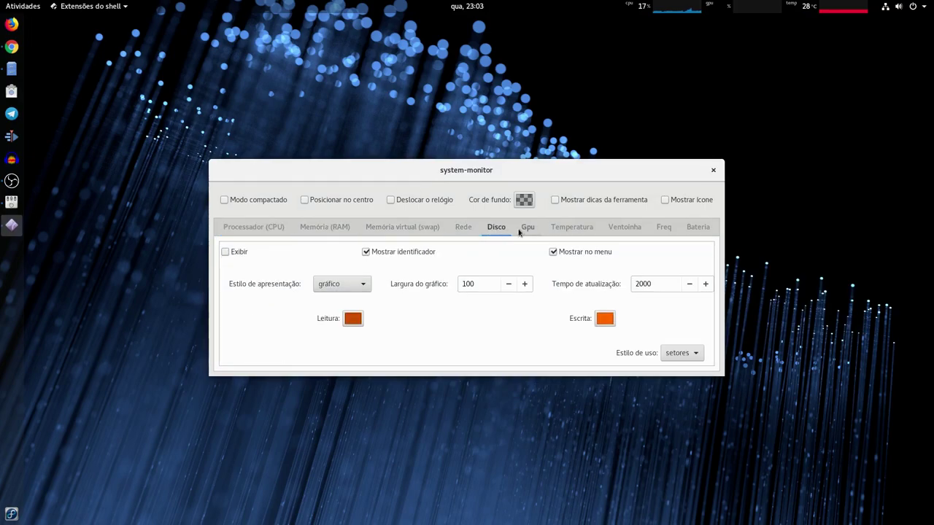
left_click(642, 232)
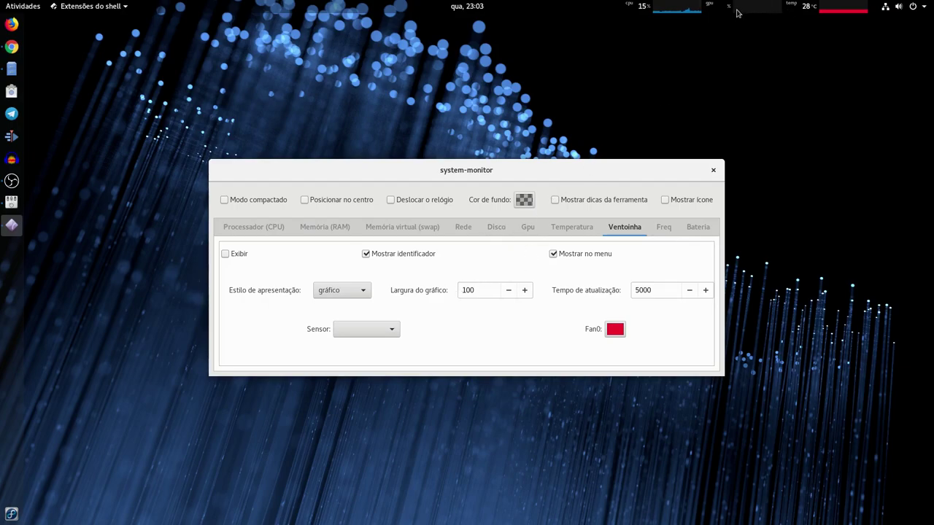
Move the system-monitor preferences aside, check the Gpu settings and close them, and view the extension's resource summary.
left_click_drag(603, 176, 626, 141)
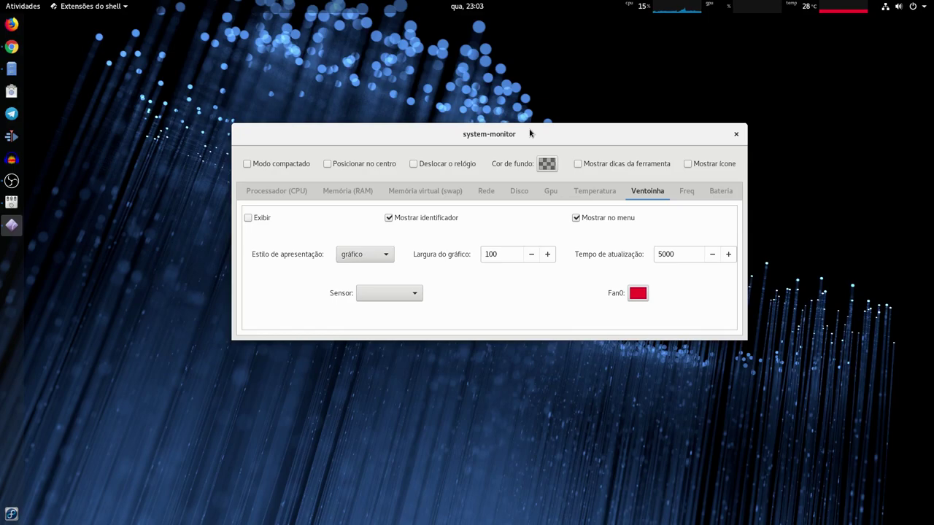
left_click_drag(528, 134, 470, 110)
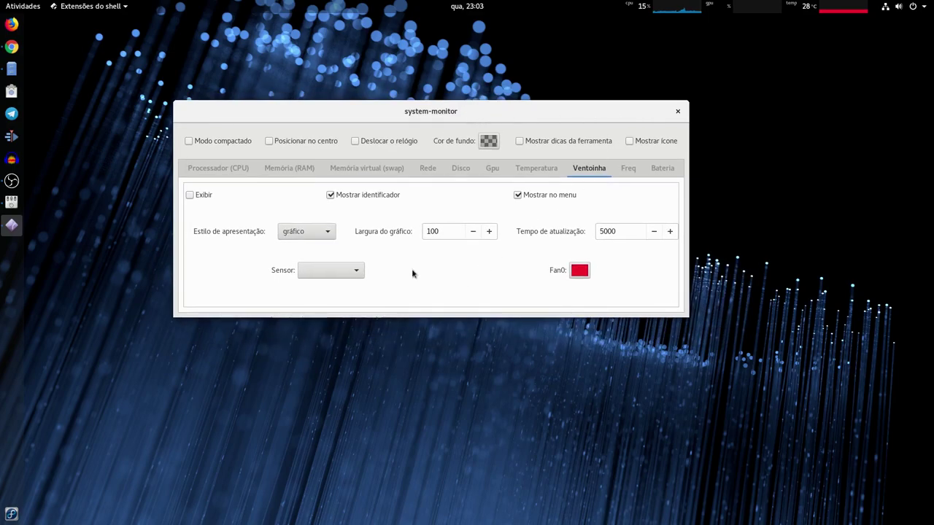
left_click(476, 179)
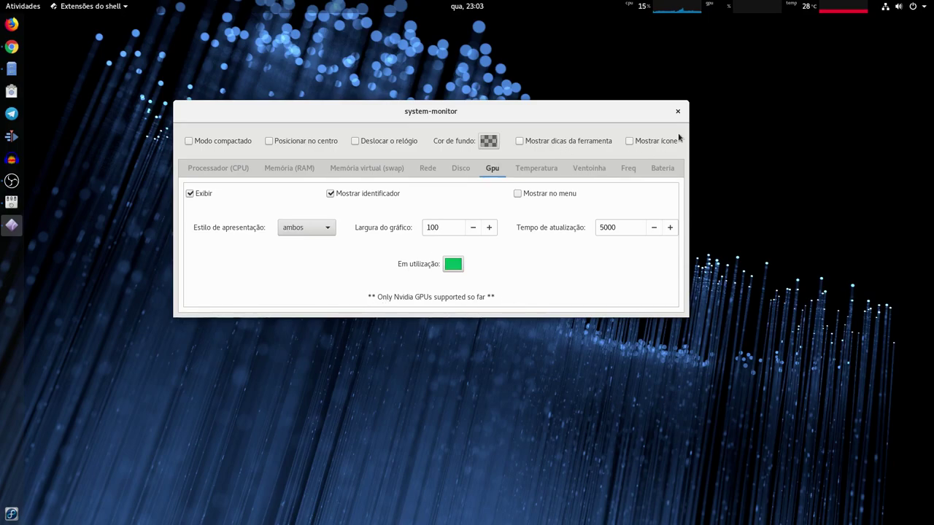
left_click(677, 111)
left_click(707, 8)
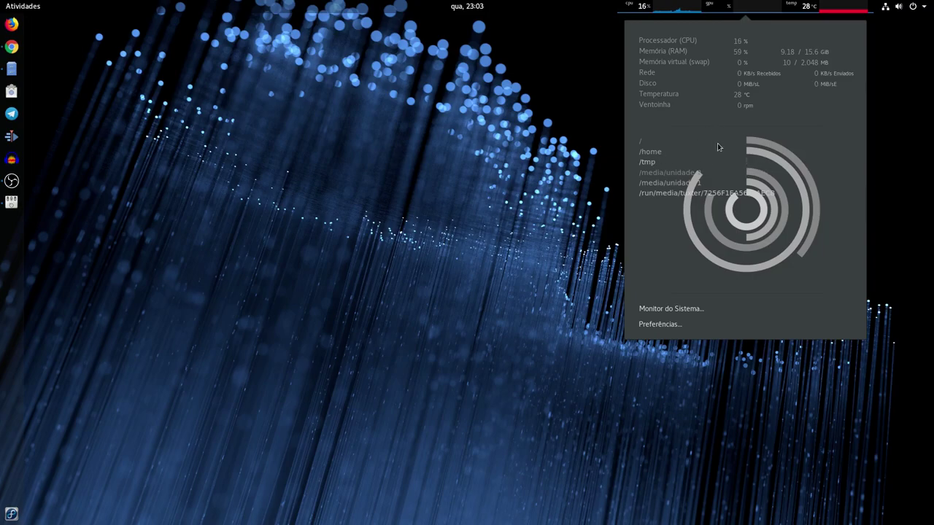
left_click(675, 369)
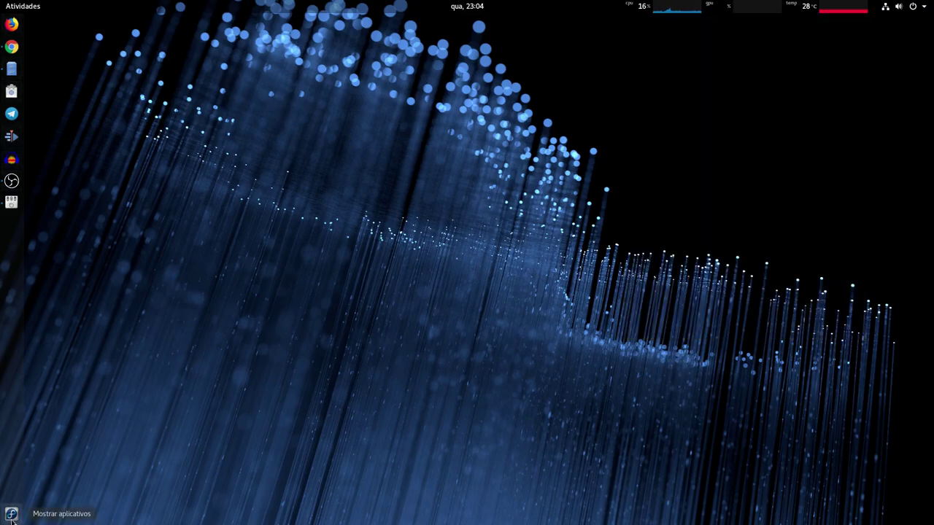
Search the Activities overview for "ink", launch Inkscape, and minimize its window.
mouse_move(1, 3)
type("ink")
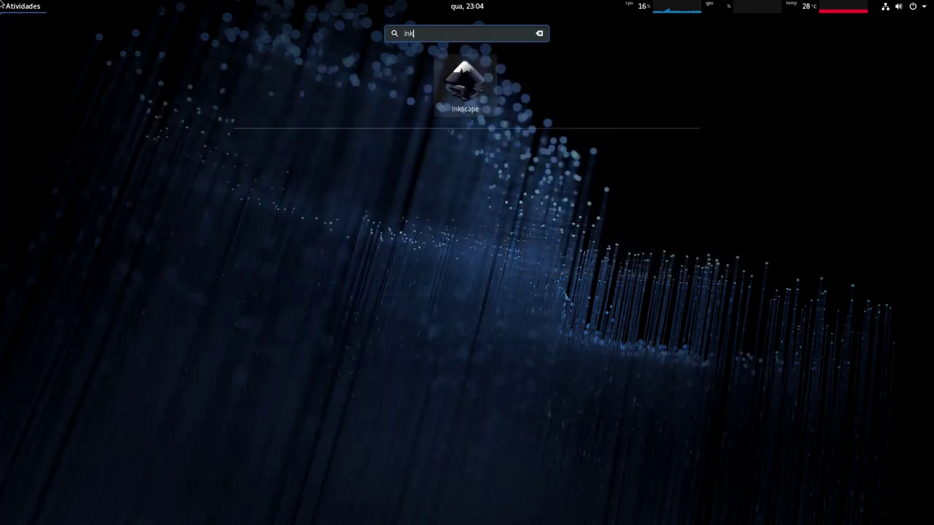
left_click(471, 87)
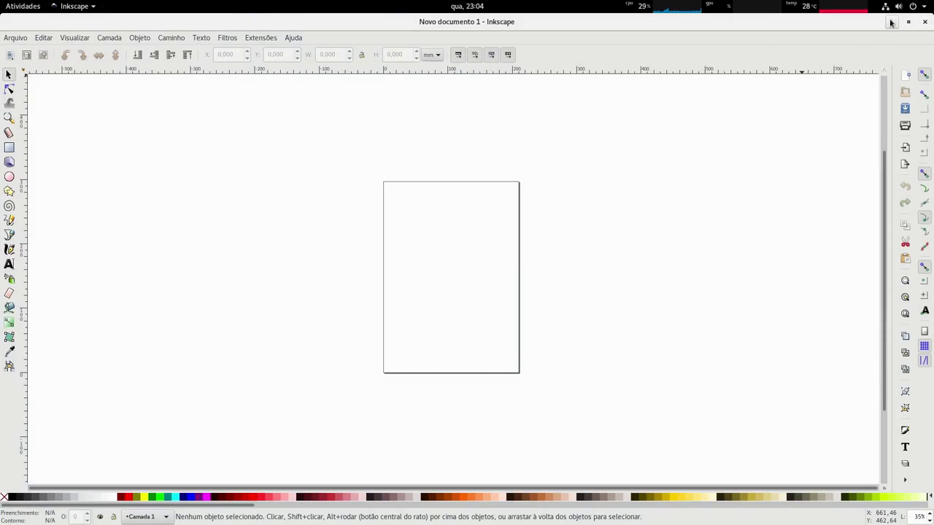
left_click(891, 22)
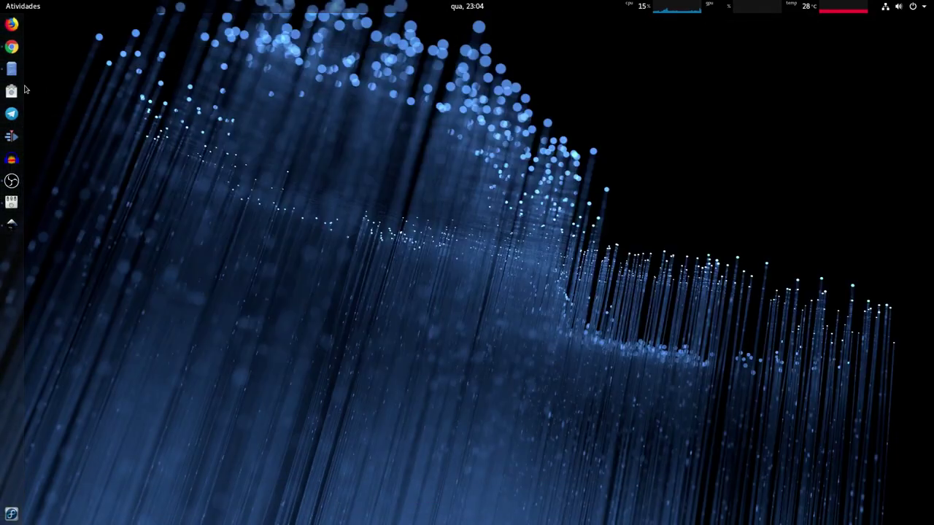
Switch to Google Chrome, search for "icons gnome", and show the image results.
left_click(12, 46)
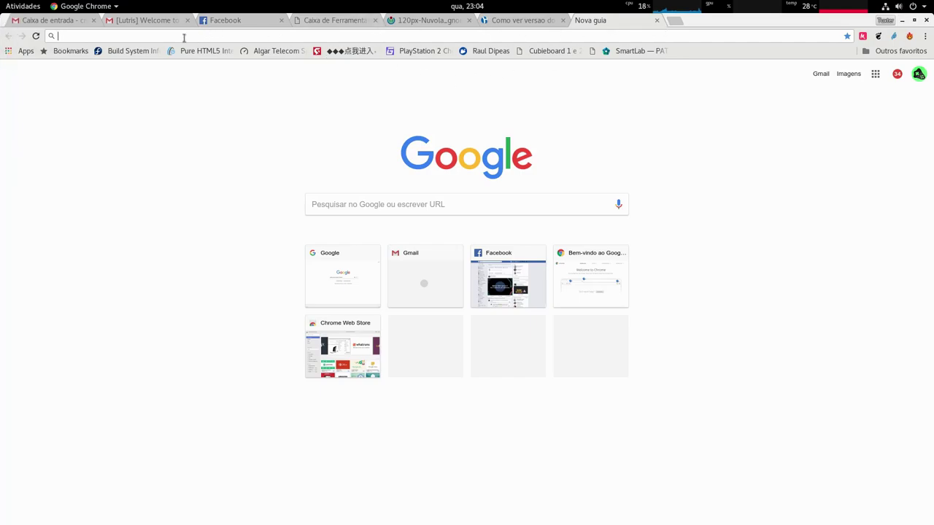
key("Down")
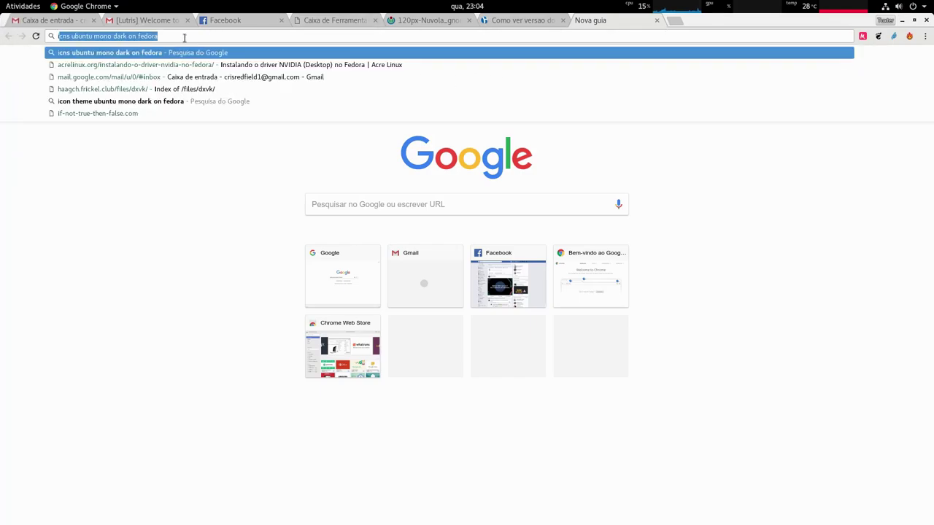
type("icons")
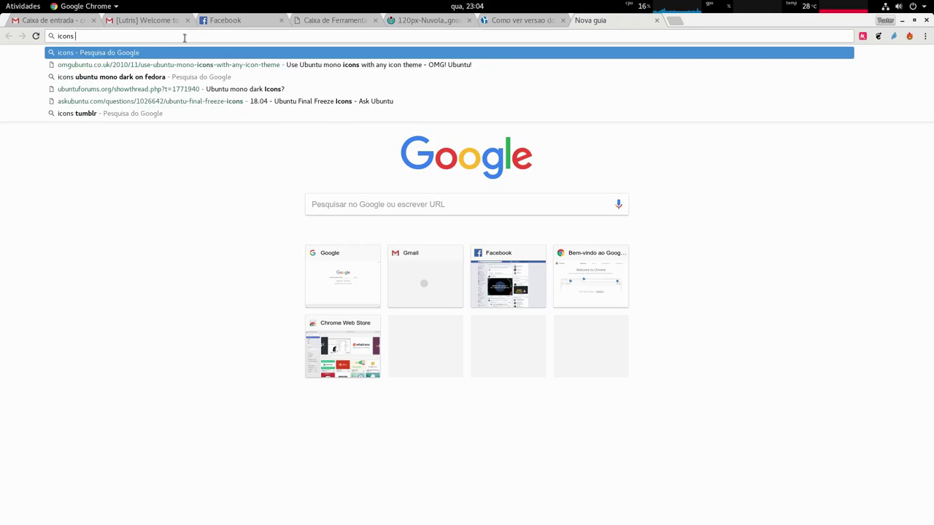
type(" gnome")
key("Return")
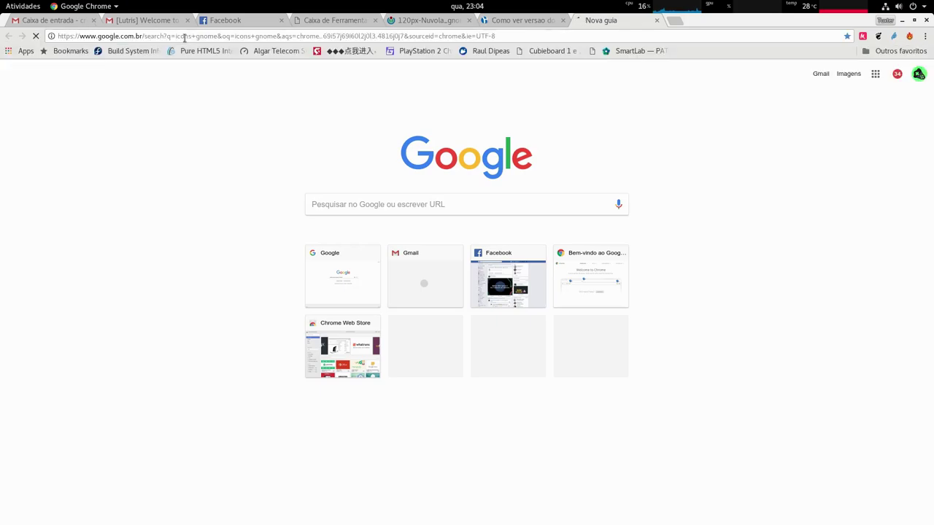
left_click(123, 107)
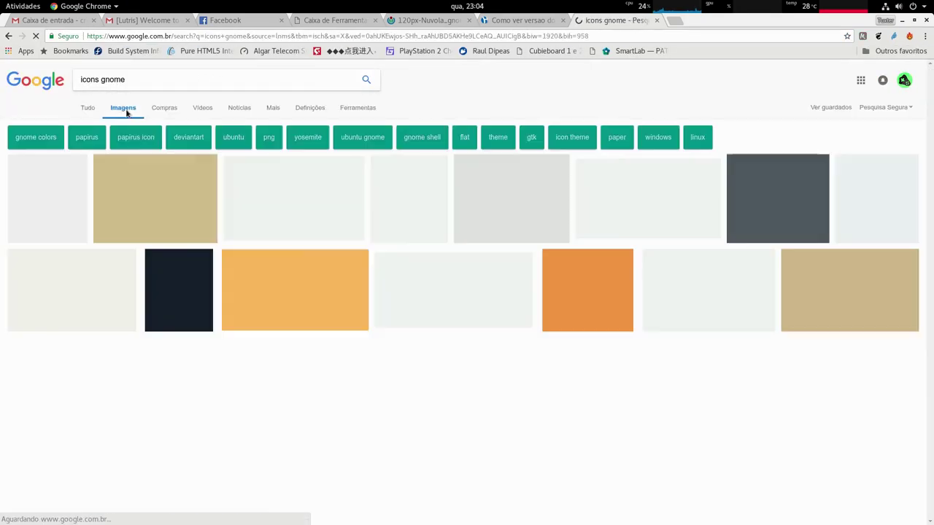
Change the image search to "icone gnome".
double_click(95, 79)
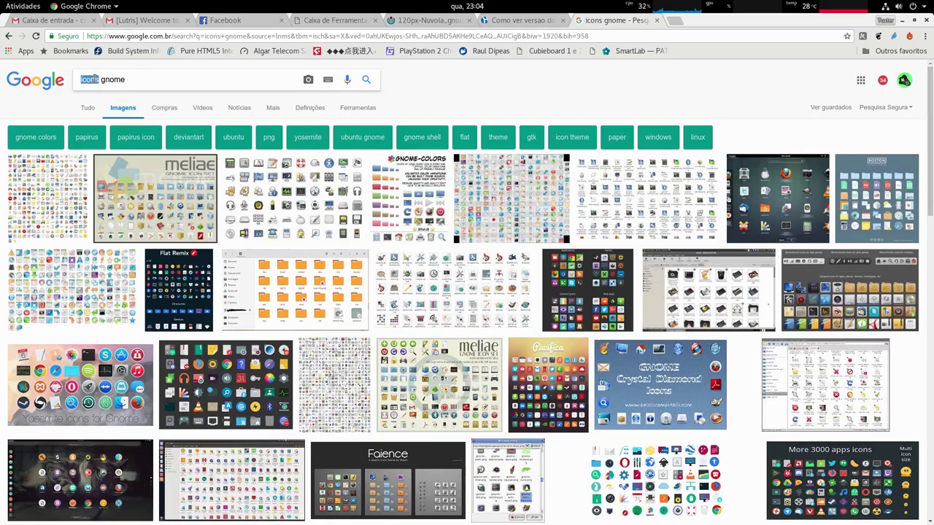
type("icone")
key("Return")
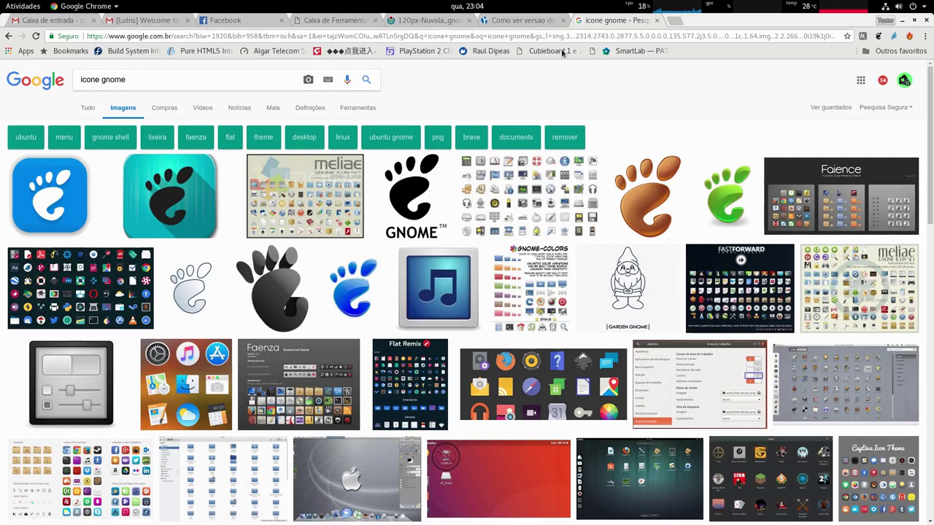
Search images for "icone fedora", preview the square metallic Fedora icon, and minimize Chrome.
double_click(88, 80)
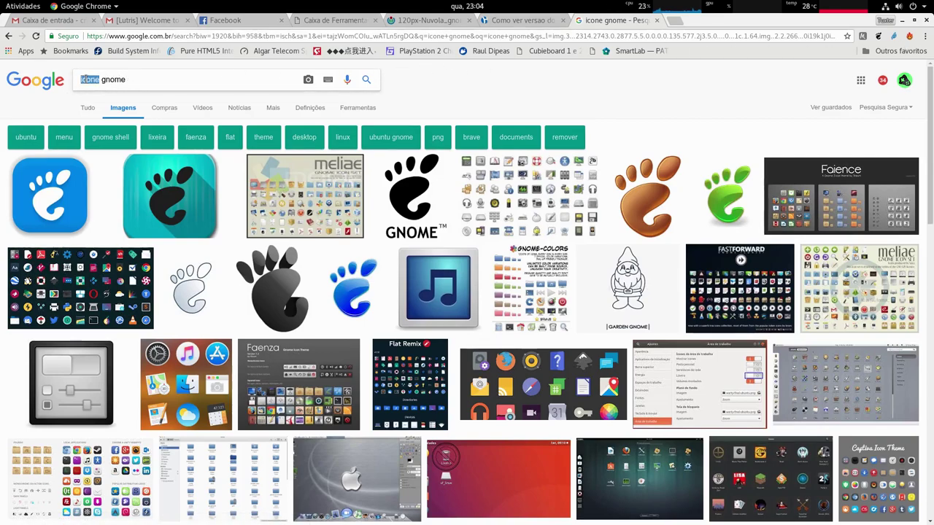
double_click(110, 80)
type("fedora")
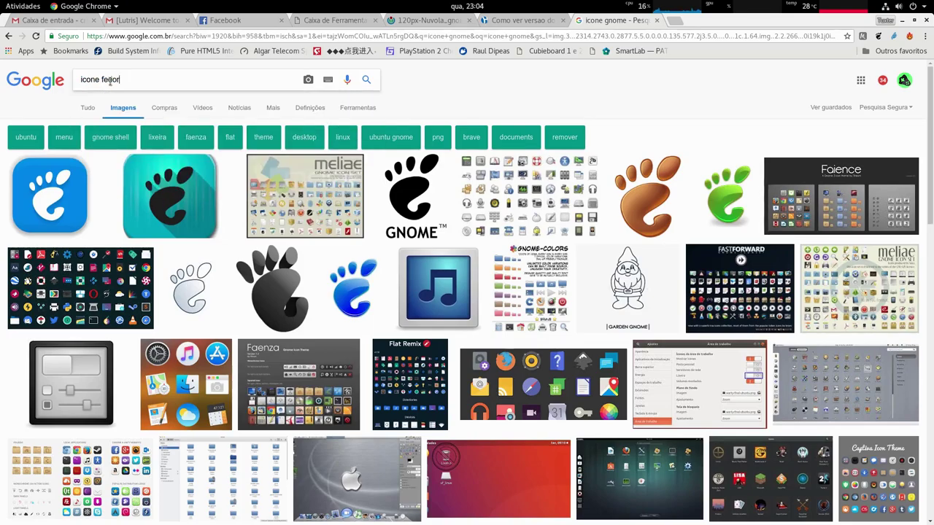
key("Return")
key("super")
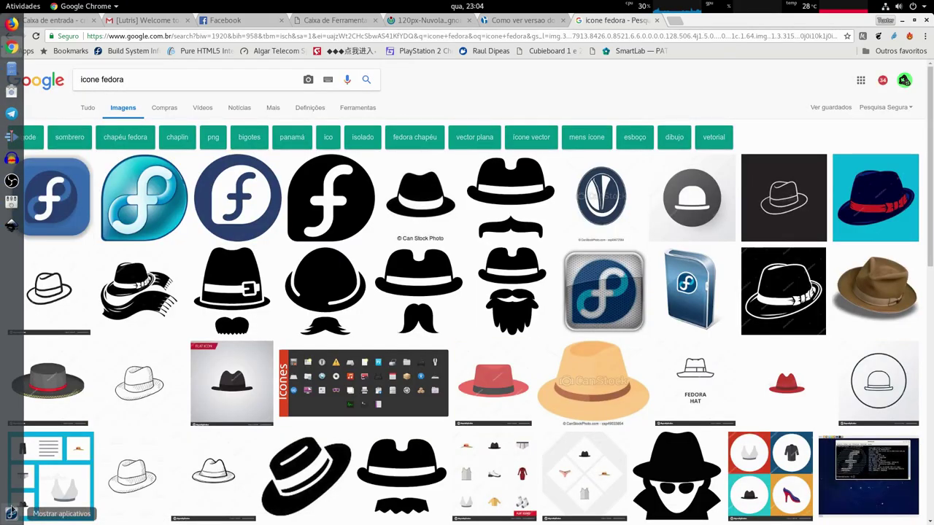
left_click(605, 289)
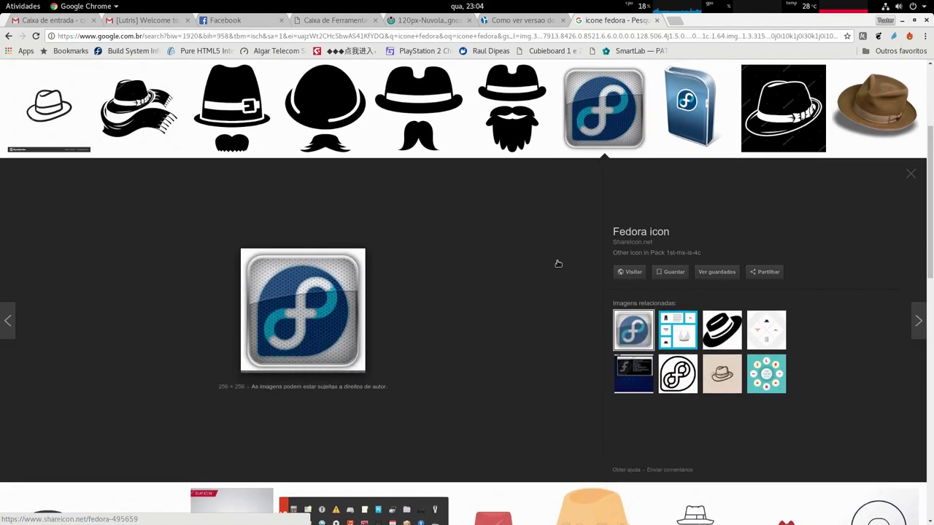
left_click(902, 22)
Open 120px-Nuvola_gnome-logo.svg.png from the home folder's Icon folder in Inkscape as an embedded image, and maximize the Inkscape window.
left_click(11, 68)
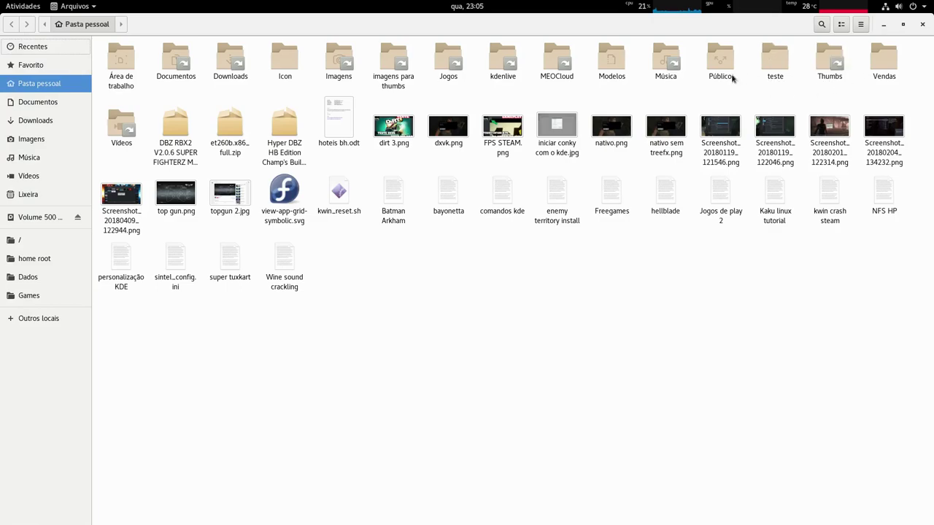
double_click(283, 69)
left_click(183, 109)
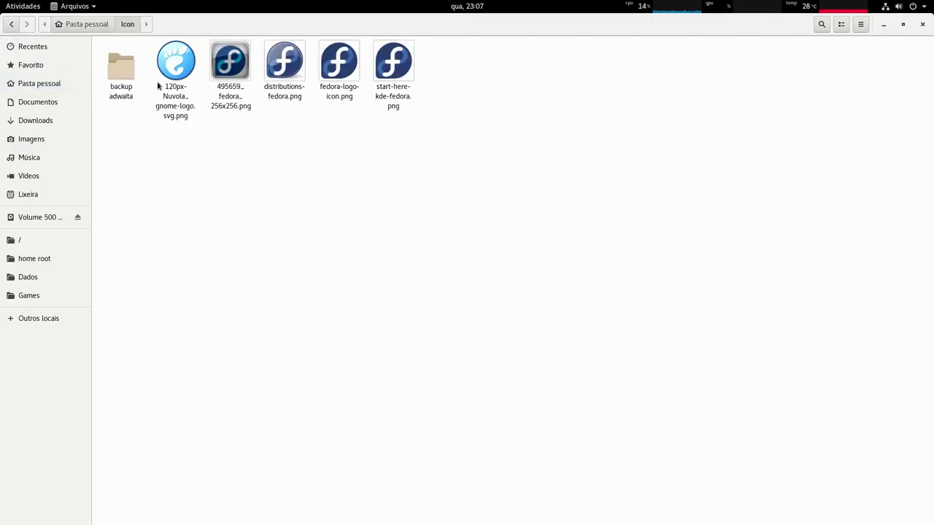
right_click(172, 79)
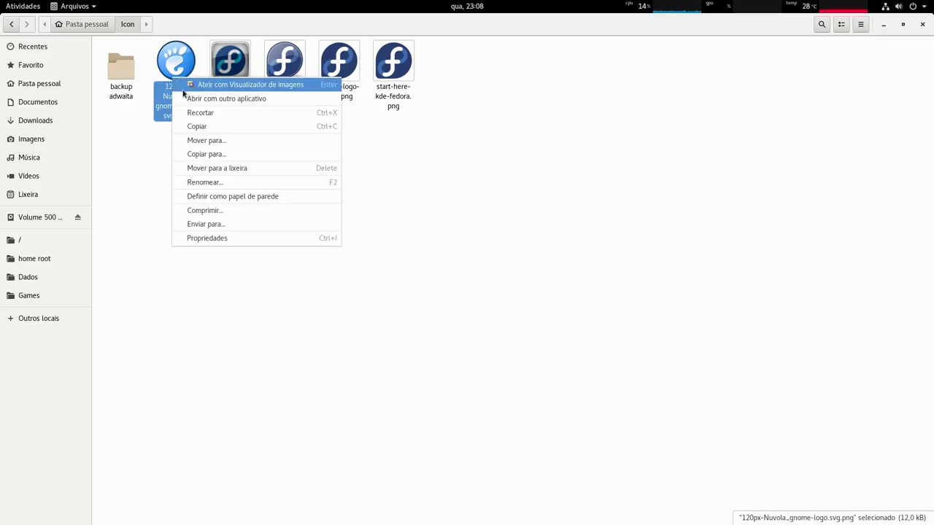
left_click(232, 100)
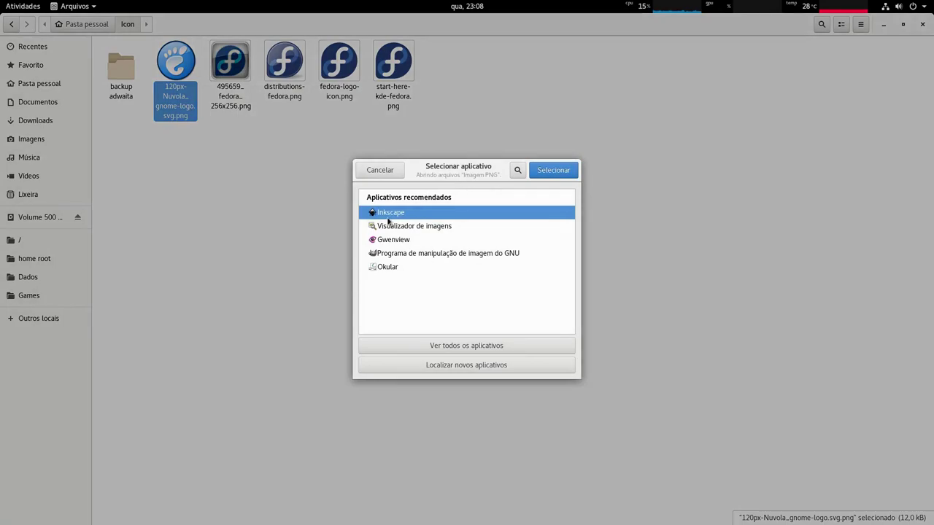
double_click(389, 215)
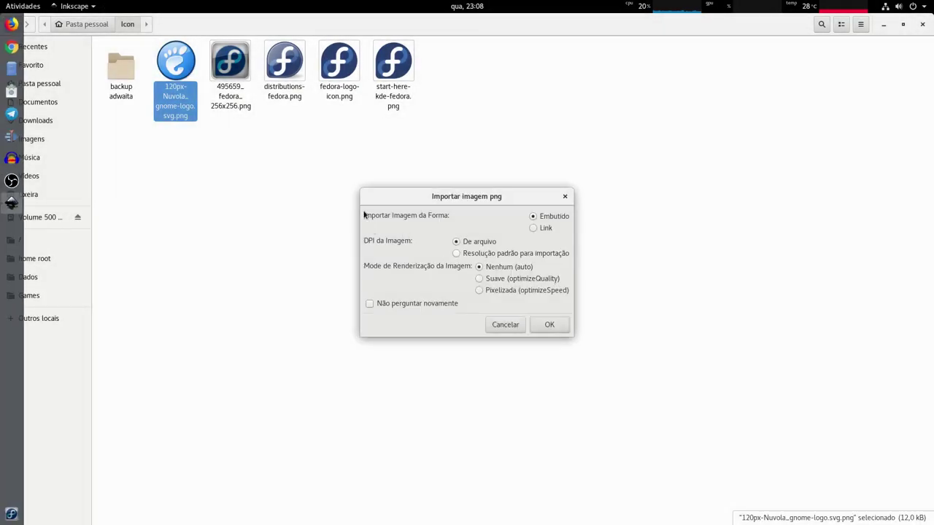
left_click(550, 326)
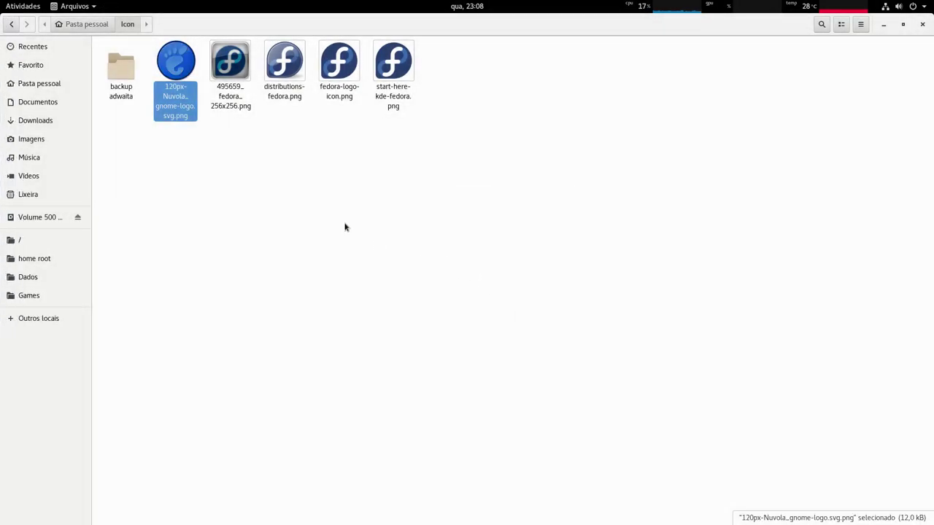
double_click(137, 22)
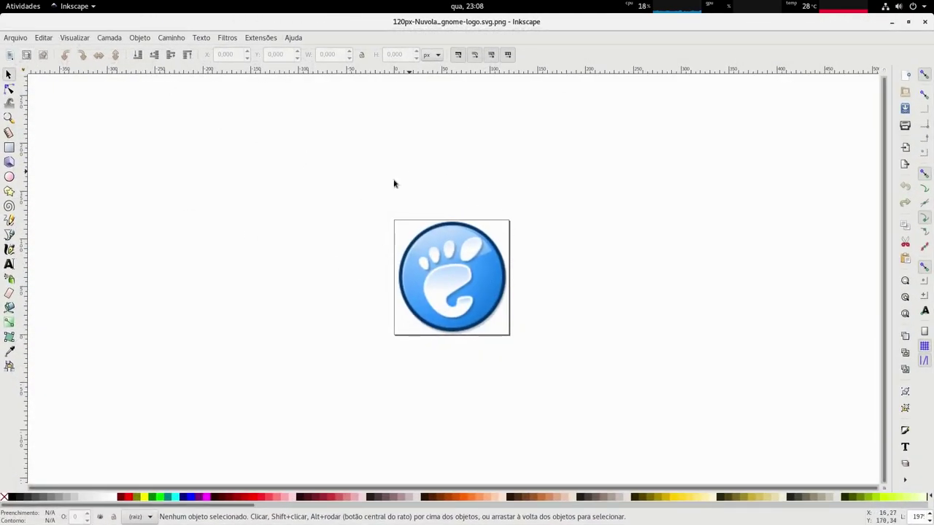
Save the logo in the home folder as Inkscape SVG named view-app-grid-symbolic.svg, overwriting the existing file.
left_click(17, 39)
left_click(53, 134)
left_click(326, 150)
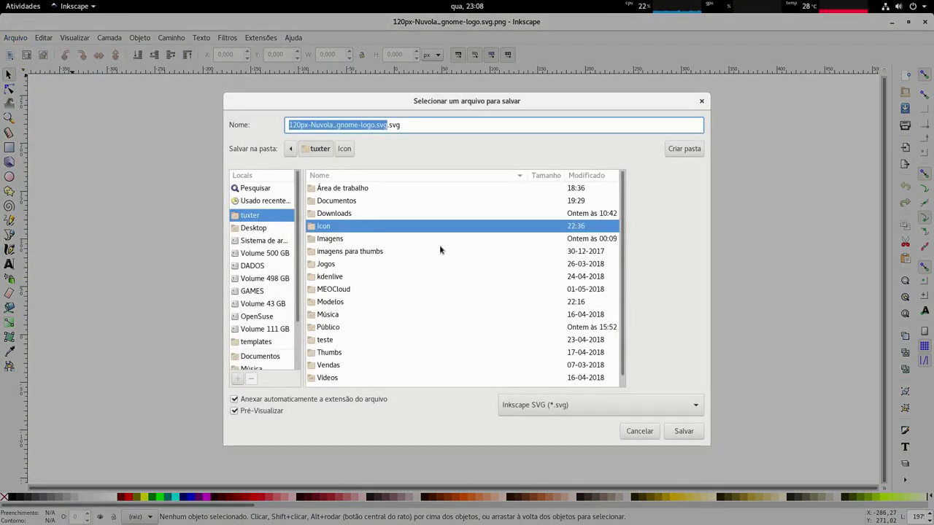
left_click(338, 382)
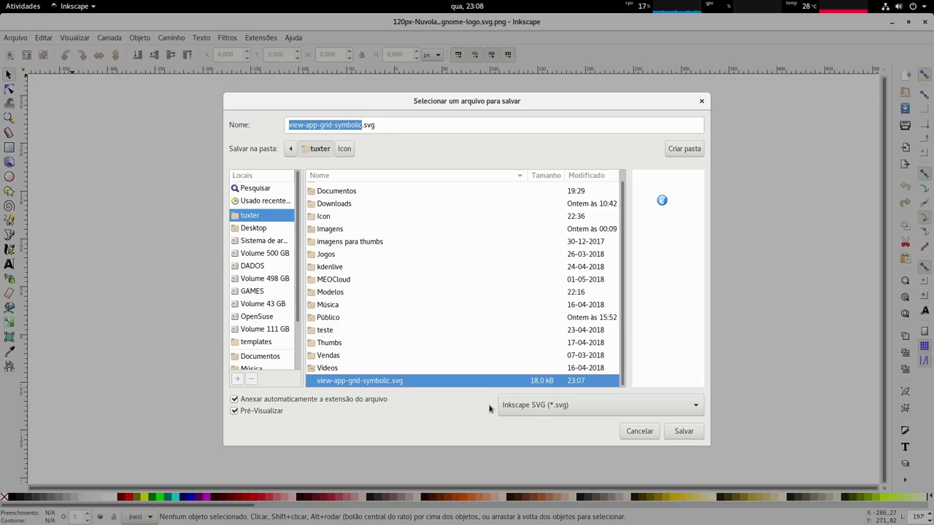
left_click(683, 431)
left_click(541, 313)
Return to the file manager's home folder, open view-app-grid-symbolic.svg in the image viewer, and move the viewer window aside.
key("super")
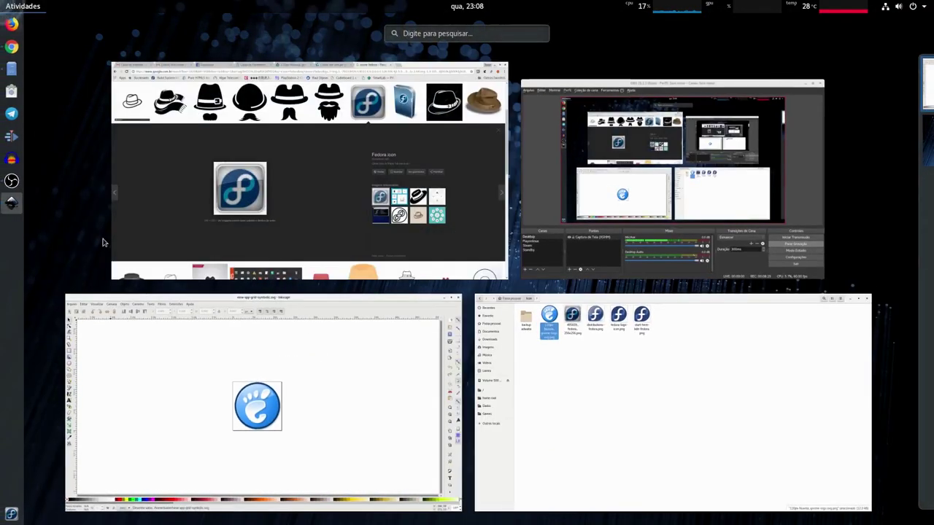
left_click(531, 353)
left_click(86, 24)
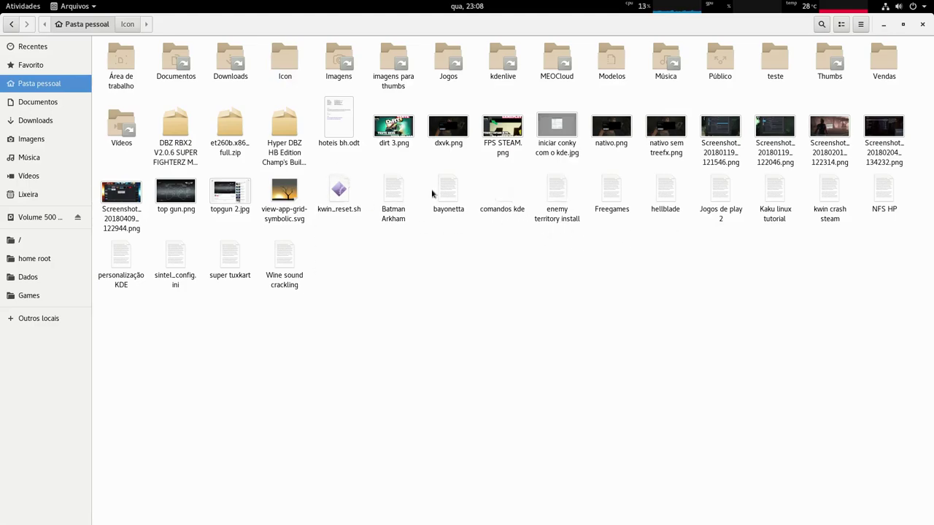
double_click(290, 219)
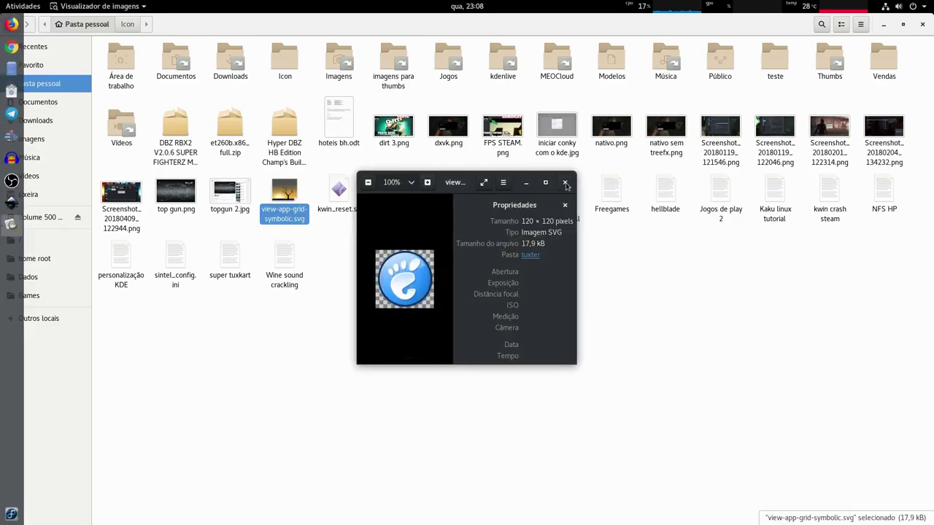
left_click_drag(461, 182, 582, 195)
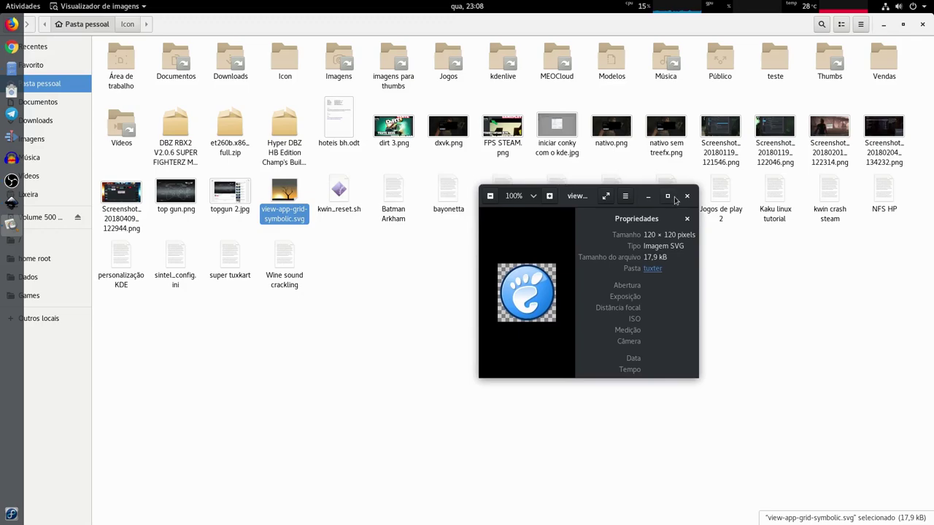
Close the image viewer and browse the file manager from the filesystem root to /usr/share/icons.
left_click(685, 196)
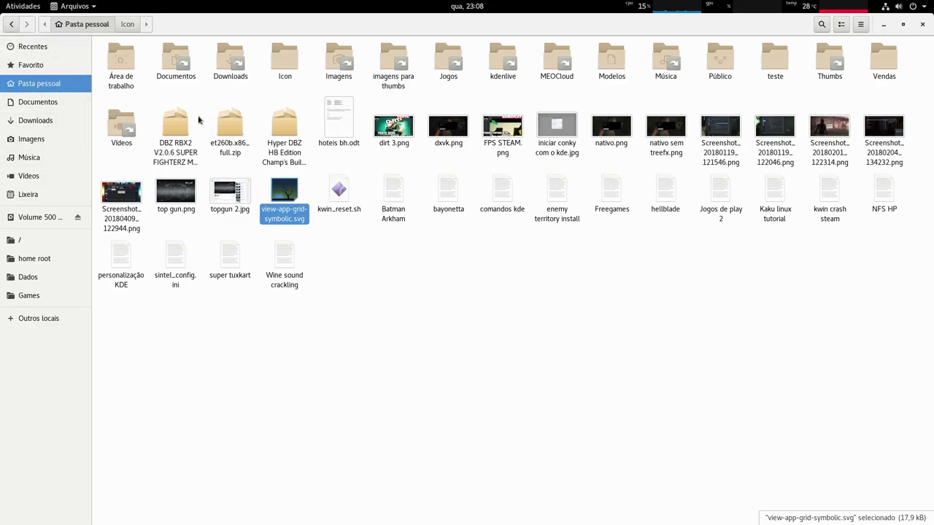
left_click(367, 255)
left_click(76, 238)
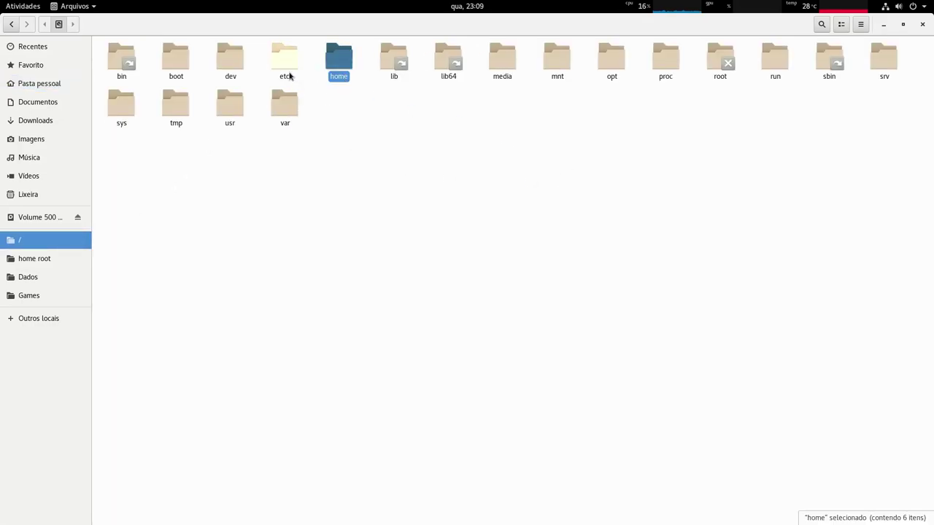
left_click(363, 115)
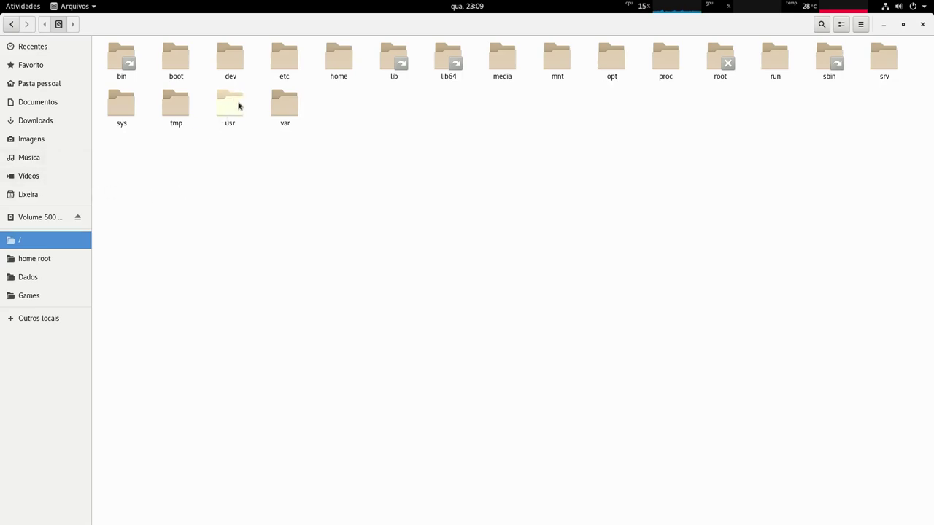
double_click(241, 104)
double_click(556, 58)
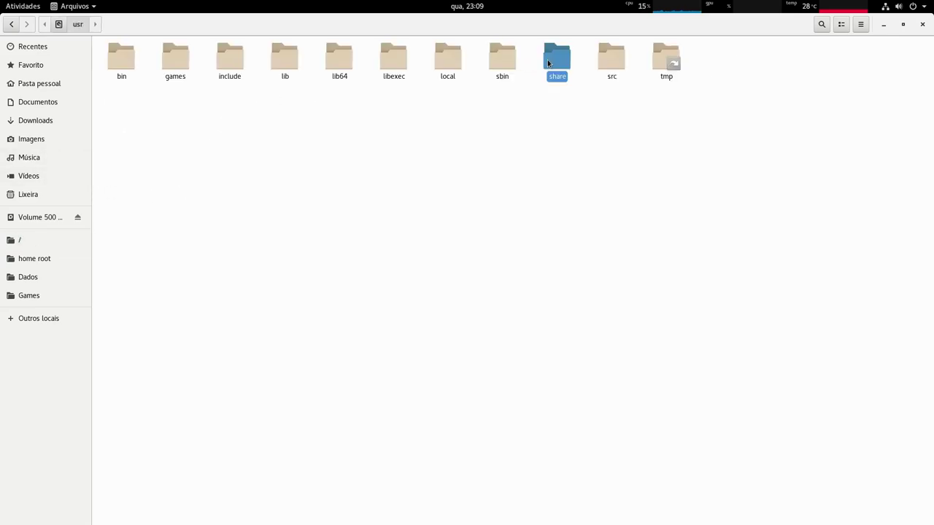
scroll(619, 257, "down", 5)
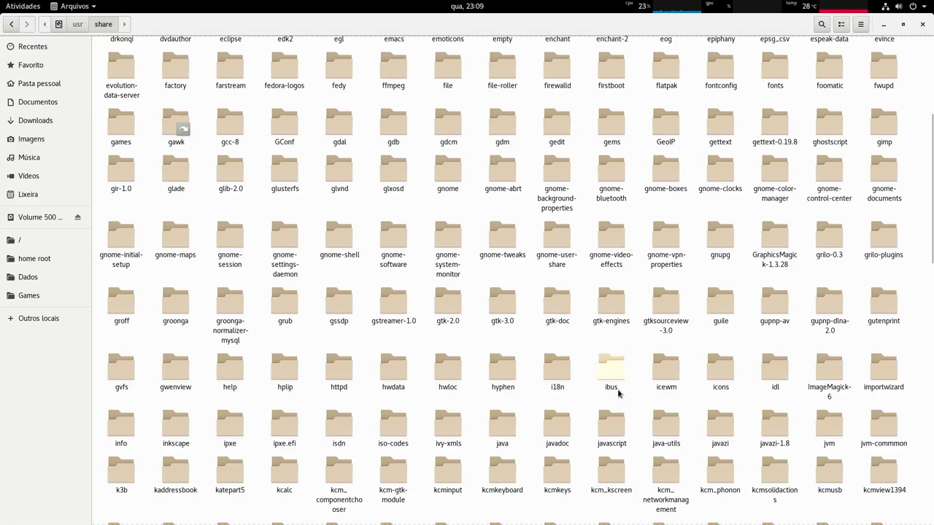
double_click(721, 372)
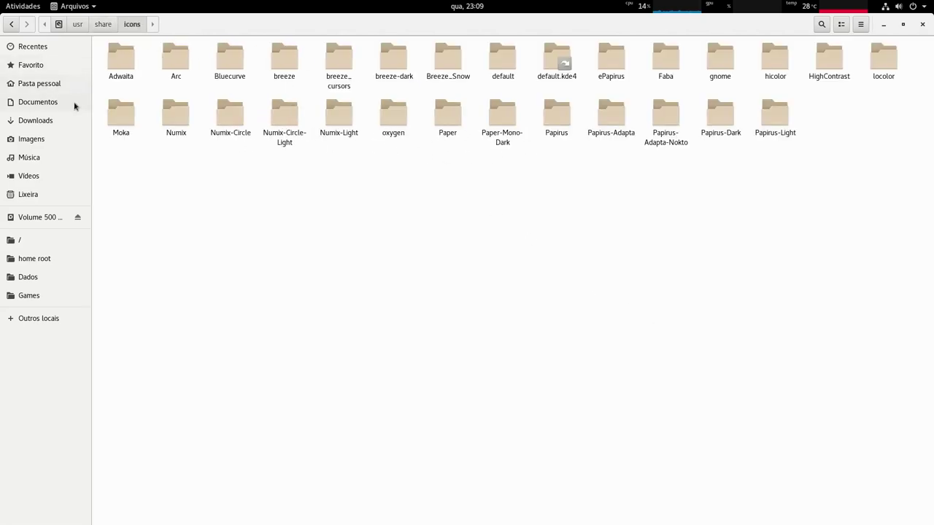
Open the Paper icon theme folder and select its scalable subfolder.
left_click(131, 65)
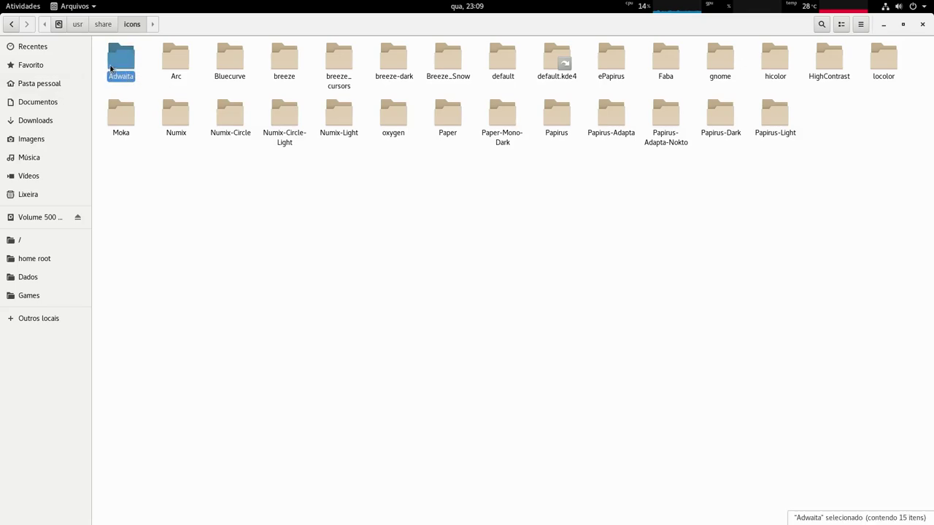
mouse_move(6, 519)
left_click(719, 62)
left_click(127, 72)
double_click(458, 120)
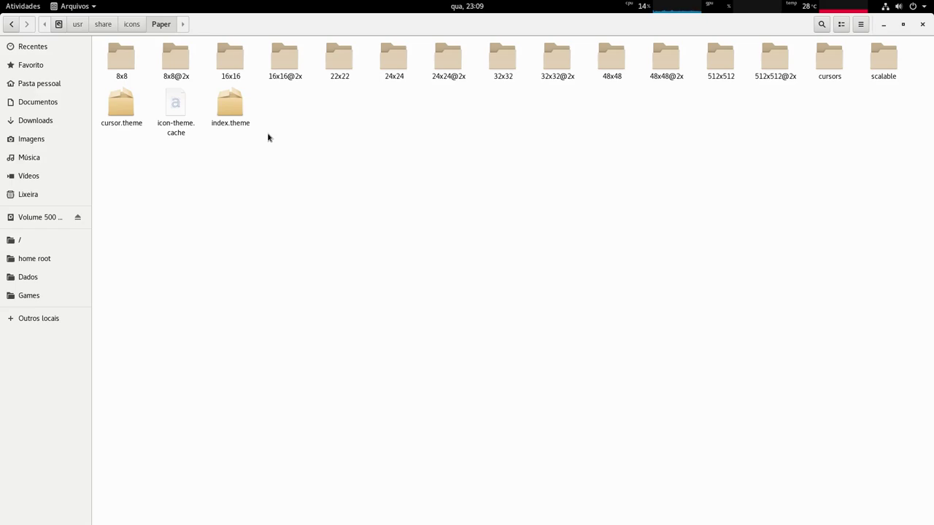
left_click(882, 67)
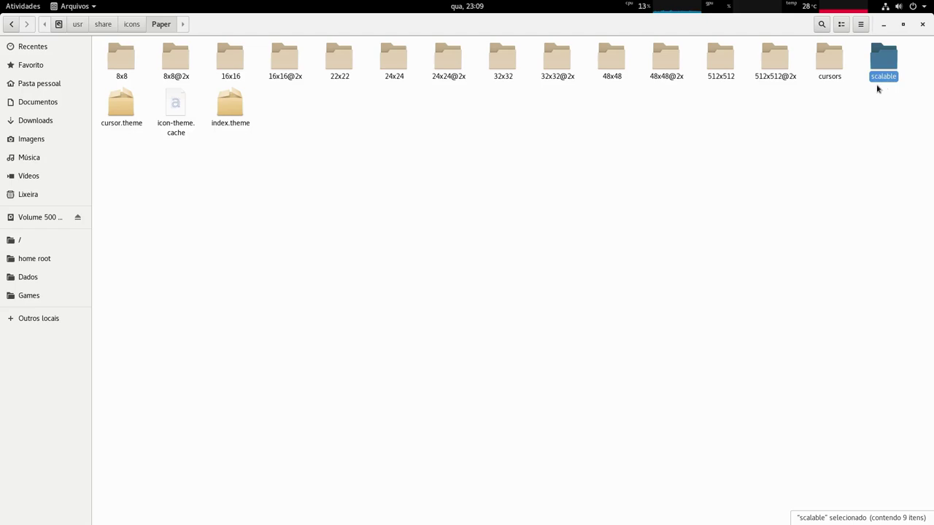
Search the Paper folder for "view-app" and open the folder containing view-app-grid-symbolic.svg.
left_click(821, 27)
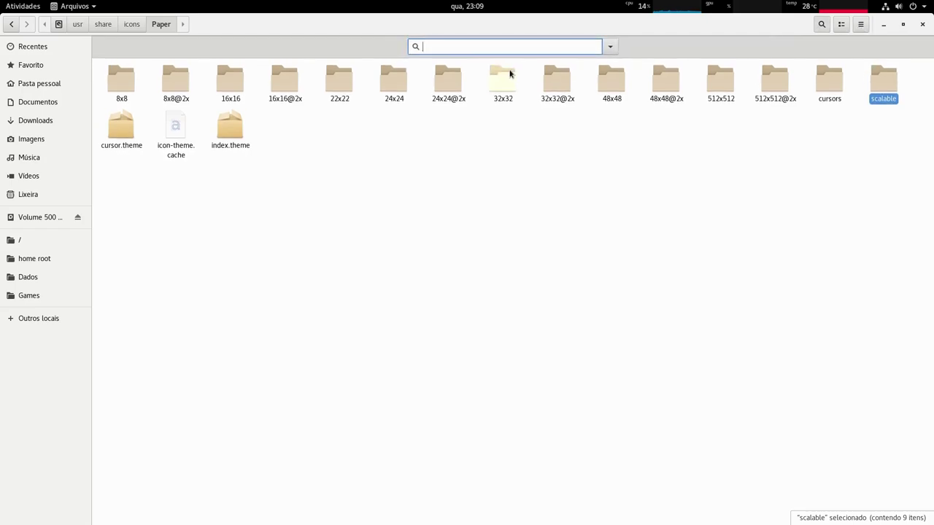
type("view-")
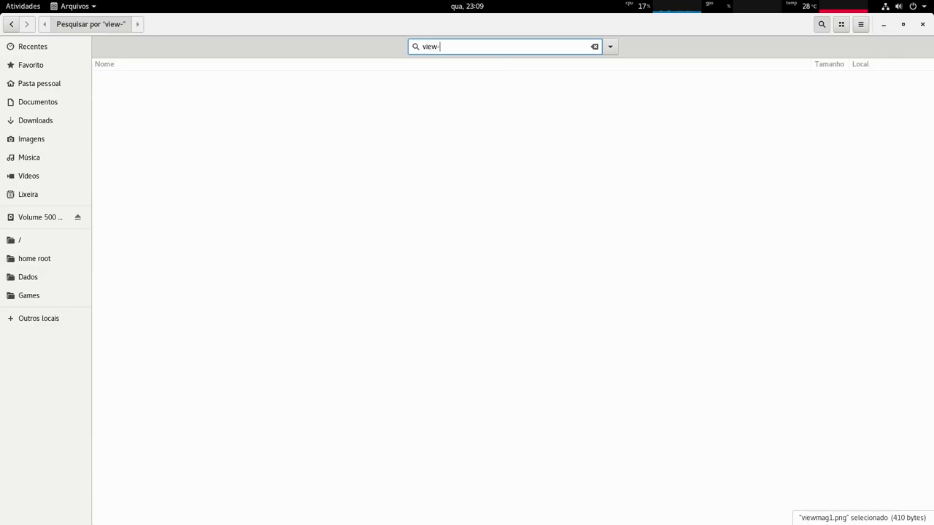
type("app")
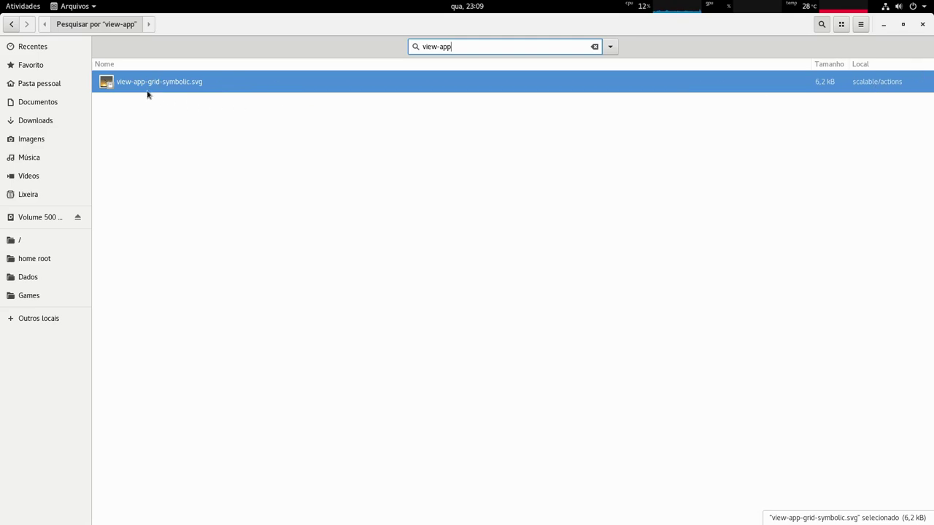
right_click(146, 88)
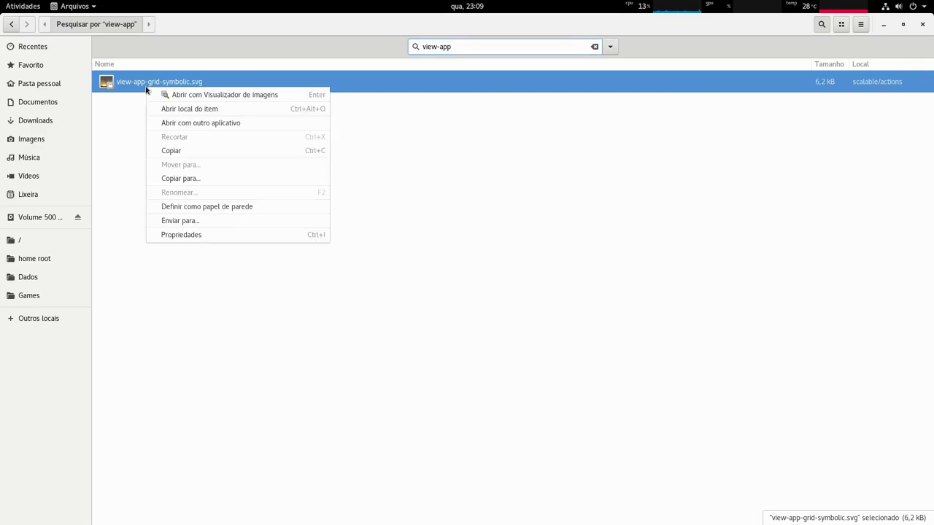
left_click(197, 111)
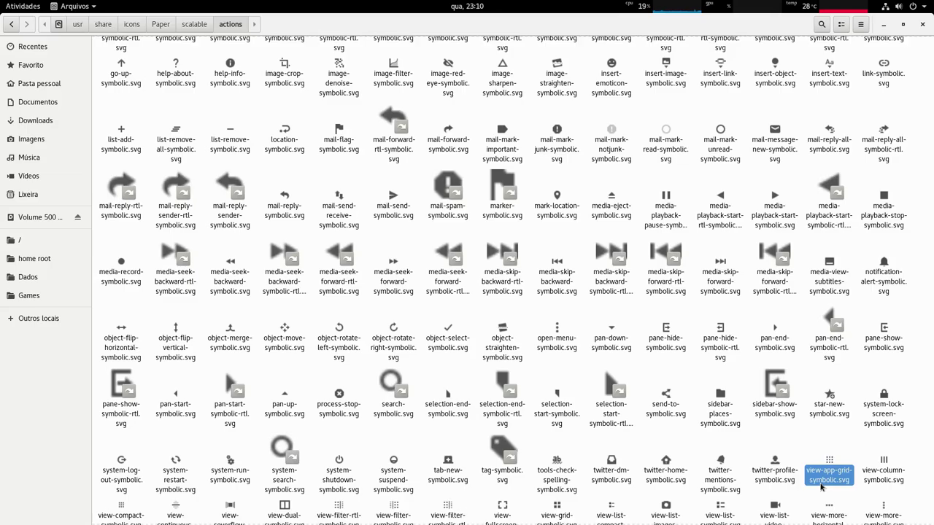
scroll(821, 487, "down", 1)
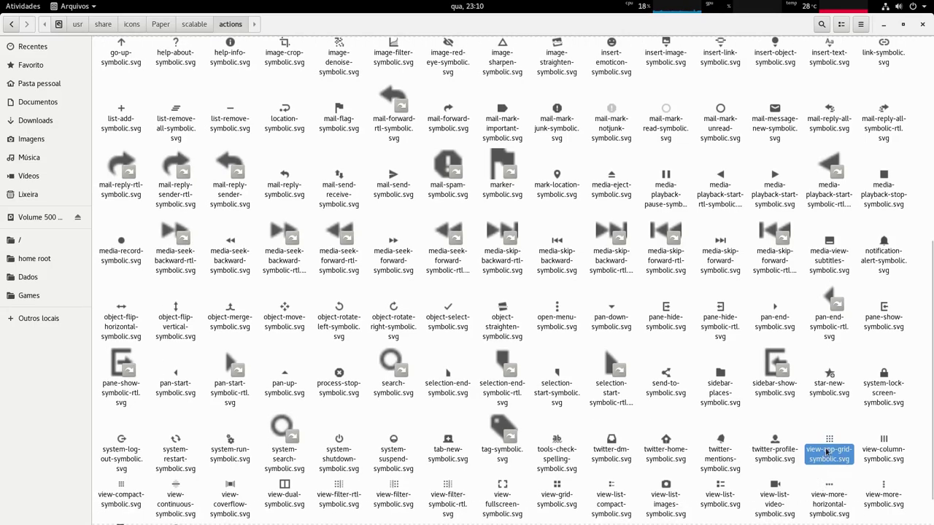
Open the home folder in a new file manager tab and enter its Icon folder.
key("super")
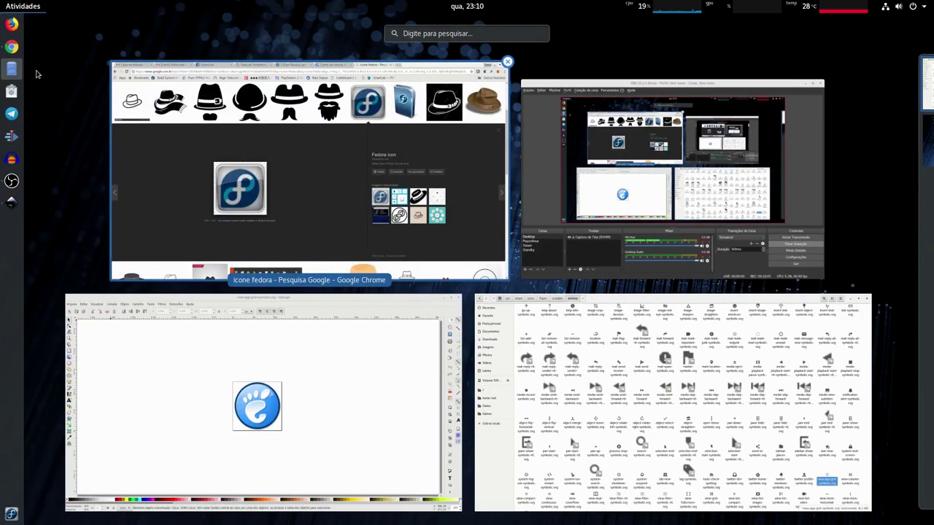
left_click(626, 412)
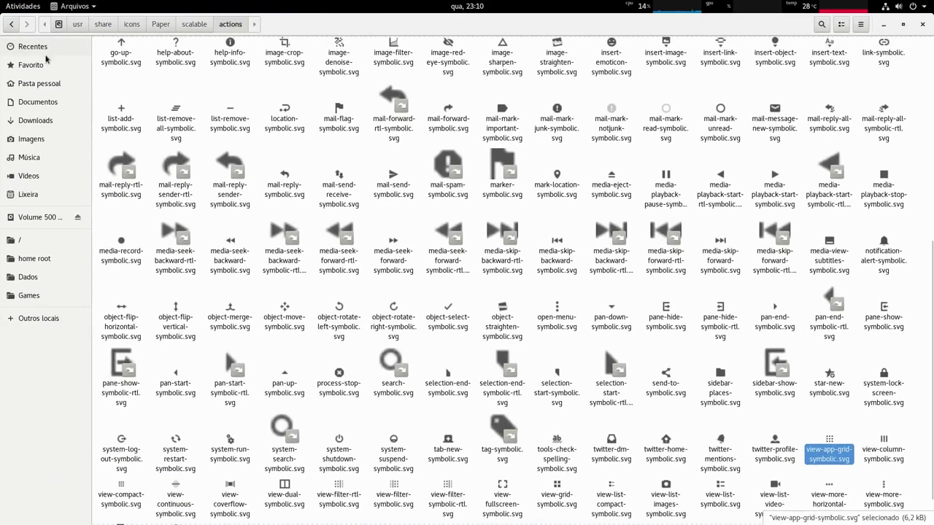
right_click(31, 83)
left_click(58, 122)
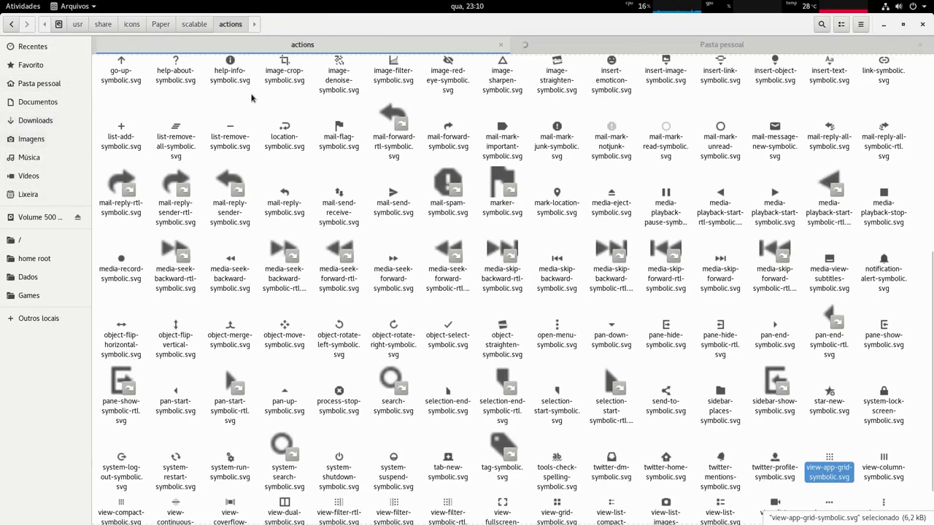
left_click(526, 46)
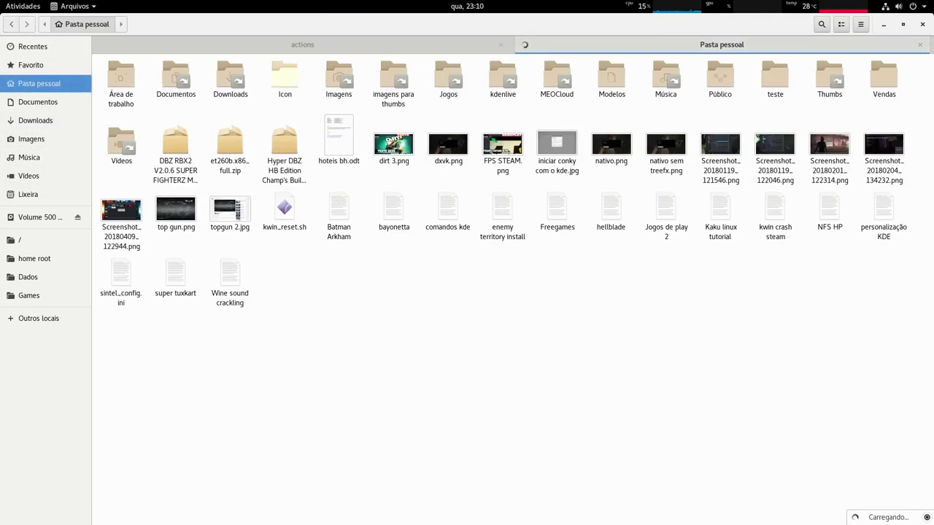
double_click(285, 77)
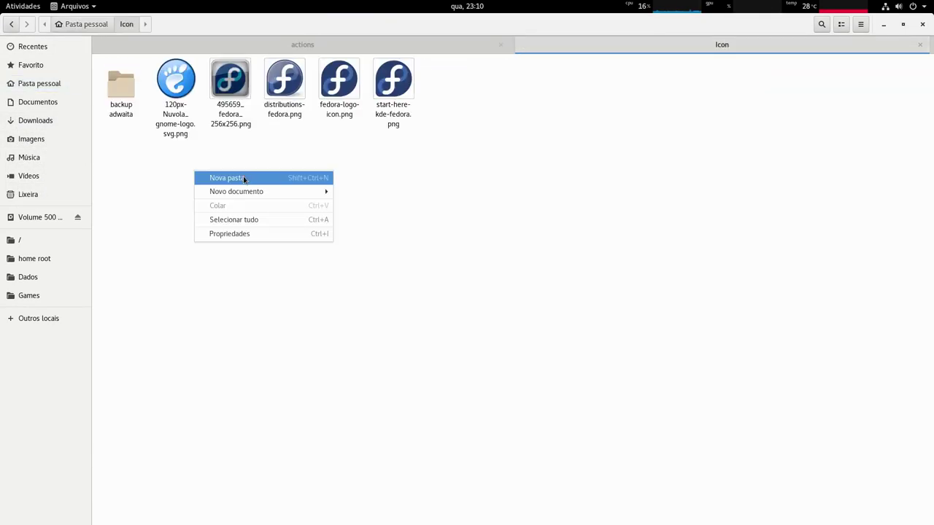
Create a folder named "paper back" inside the Icon folder.
left_click(241, 179)
type("pa")
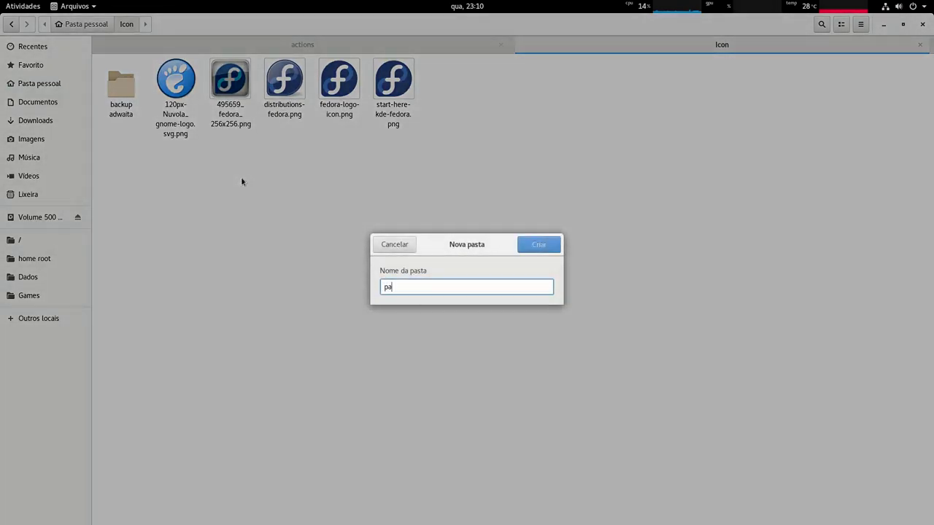
type("per back")
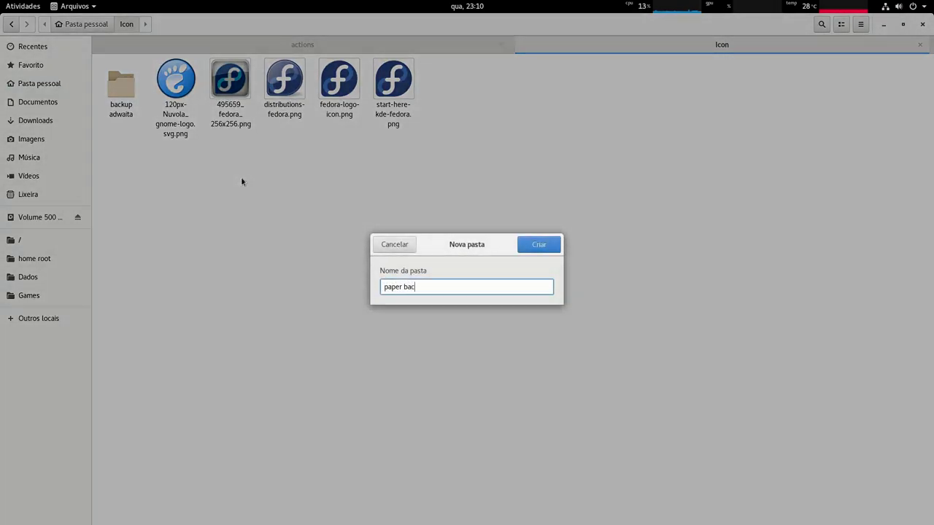
key("Return")
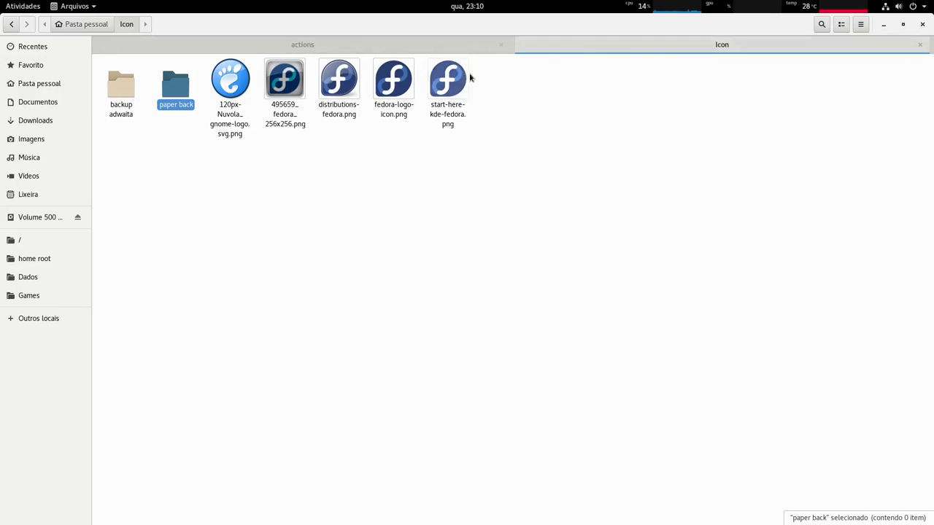
Return to the actions tab, open a terminal below its tab bar, and change directory to /usr/share/icons/Paper/scalable/actions/.
left_click(292, 45)
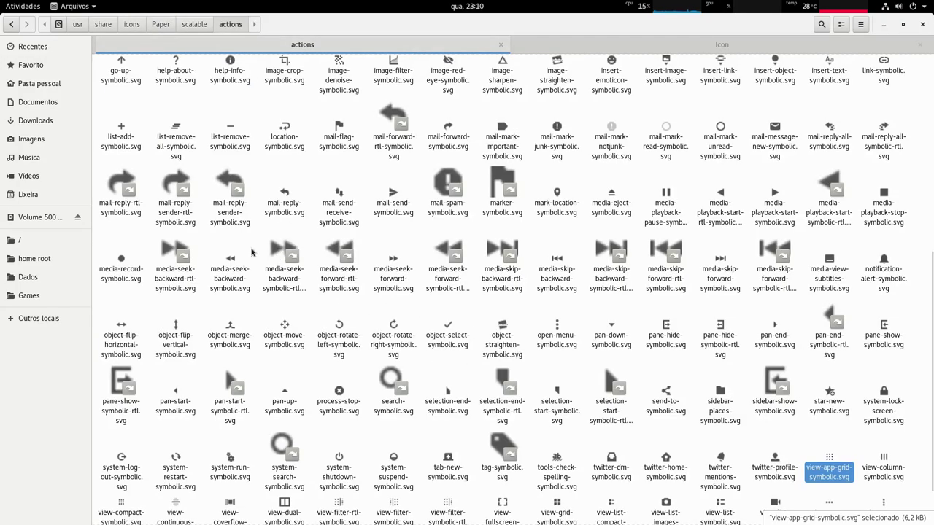
key("ctrl+alt+t")
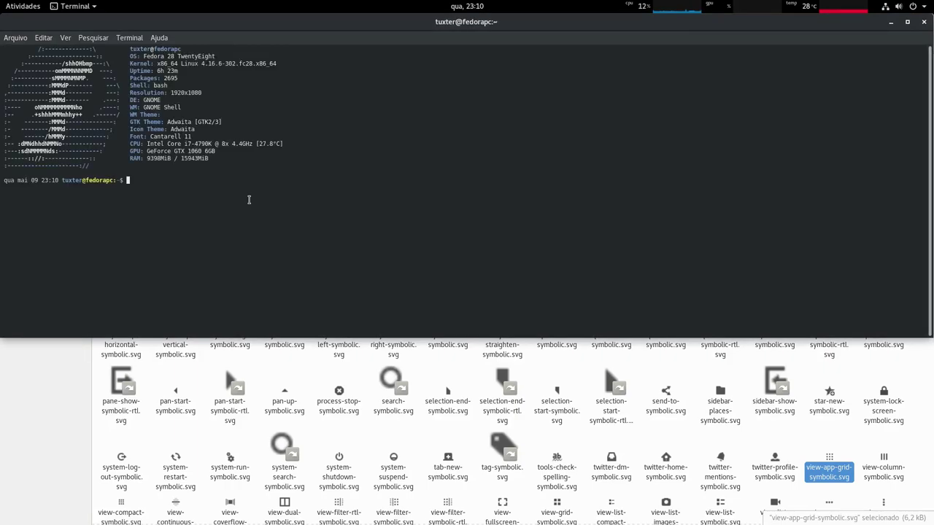
left_click_drag(313, 29, 314, 82)
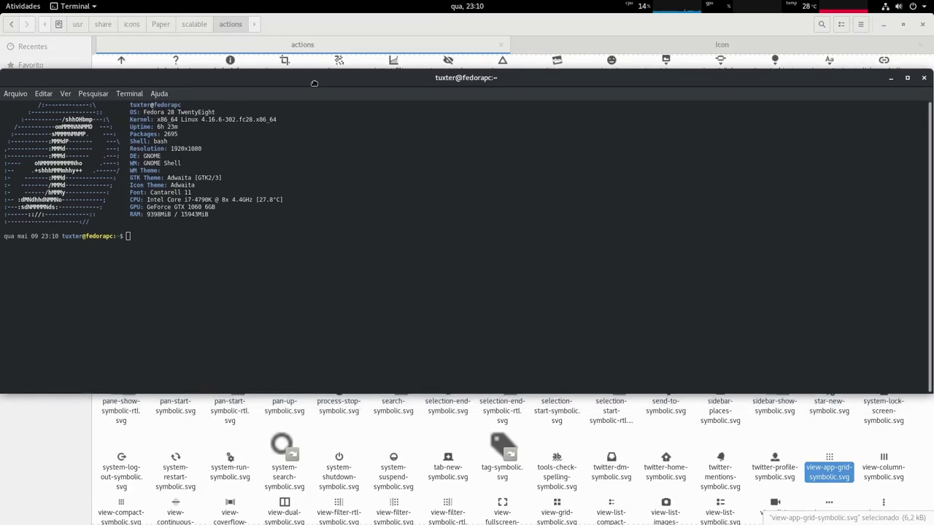
type("cd /usr/share/icons/Paper/sc")
key("Tab")
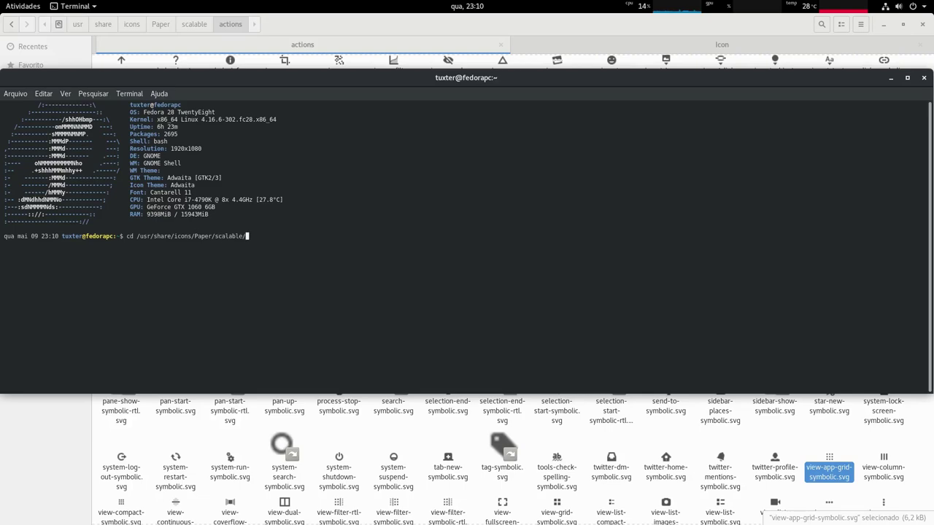
type("ac")
key("Tab")
key("Return")
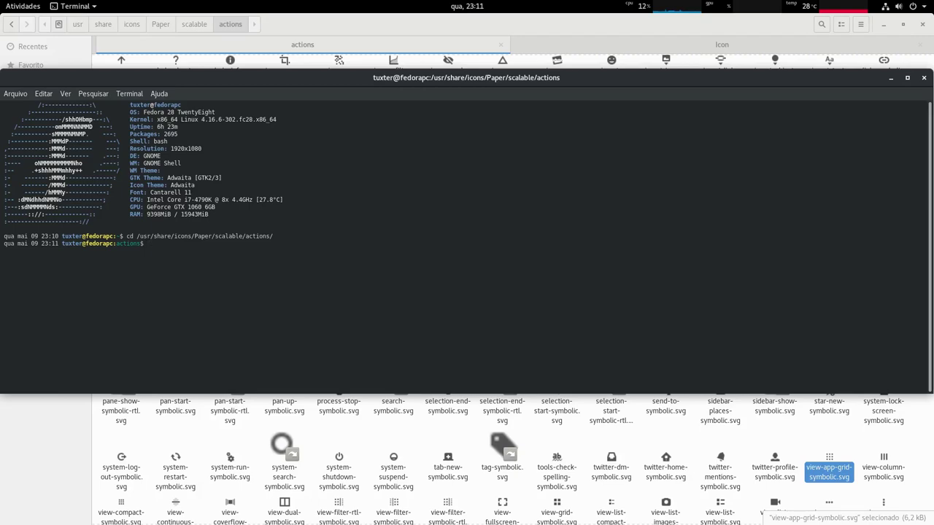
Copy view-app-grid-symbolic.svg with cp into the "paper back" folder inside the home directory's Icon folder.
type("cp view-app")
key("Tab")
type("/home/tuxc")
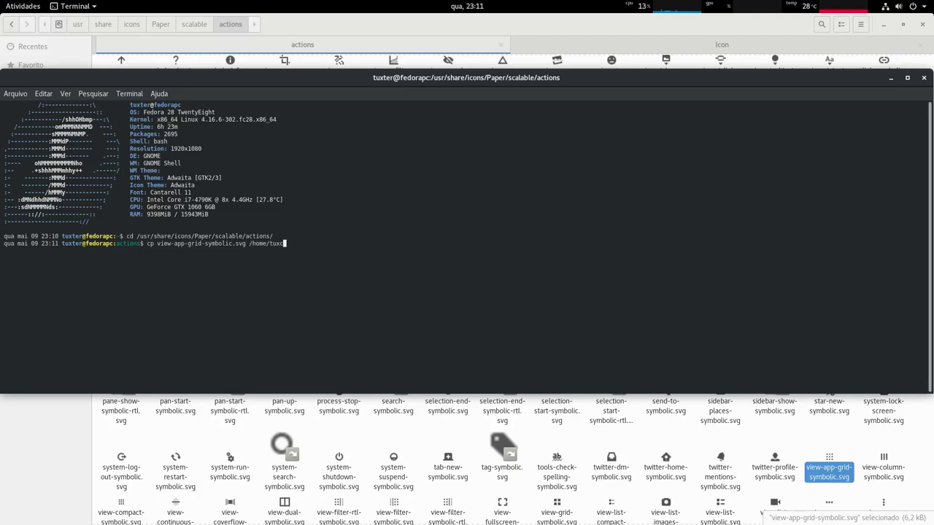
type("er/ic")
key("Tab")
key("Tab")
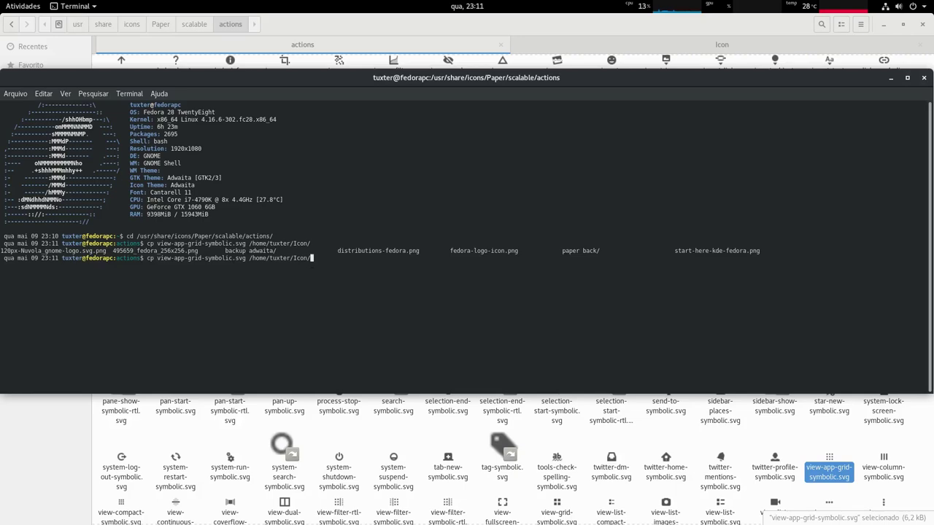
type("Pap")
key("BackSpace")
key("BackSpace")
key("BackSpace")
type("pape")
key("Tab")
key("Return")
Check the "paper back" folder's contents in the file manager, and minimize the file manager to return to the terminal.
key("super")
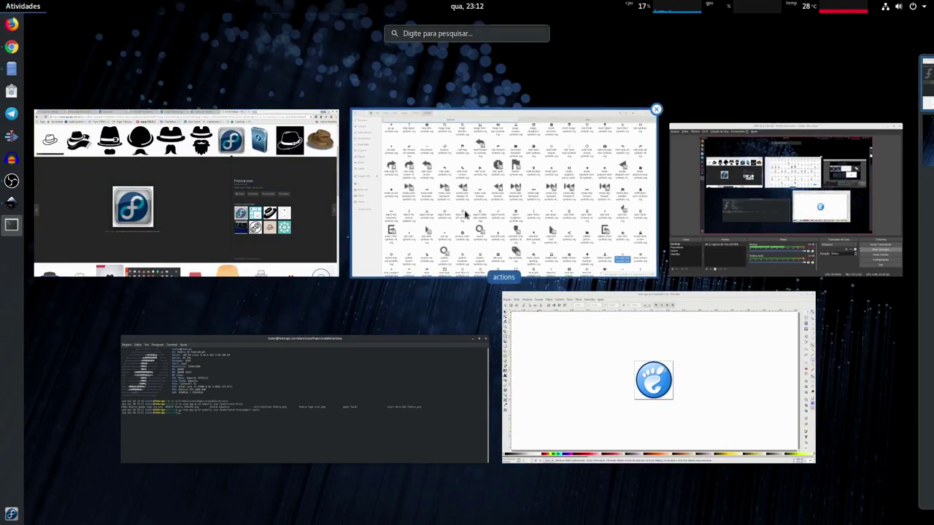
left_click(486, 268)
left_click(592, 48)
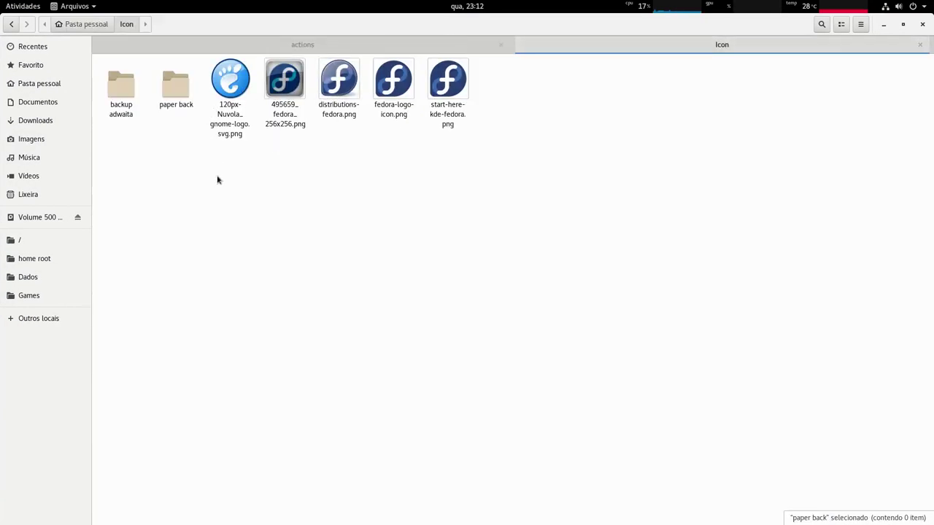
double_click(178, 88)
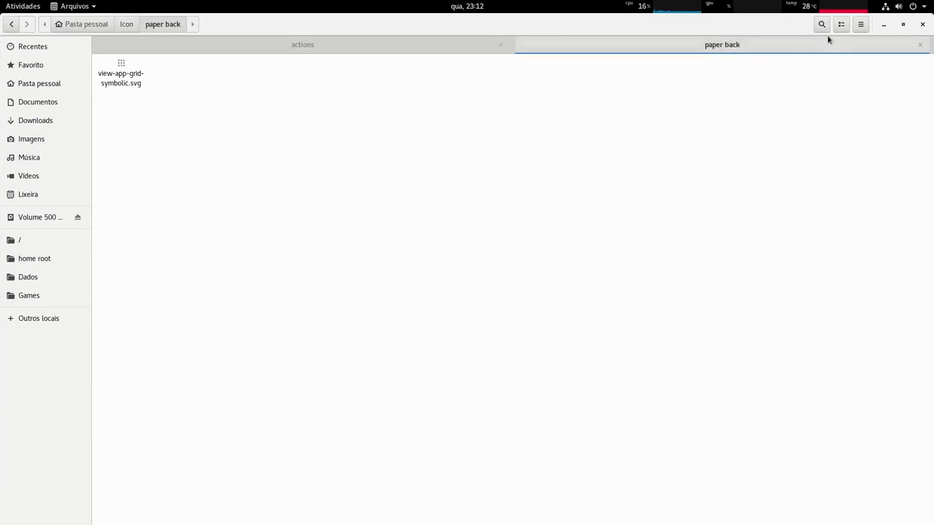
left_click(883, 24)
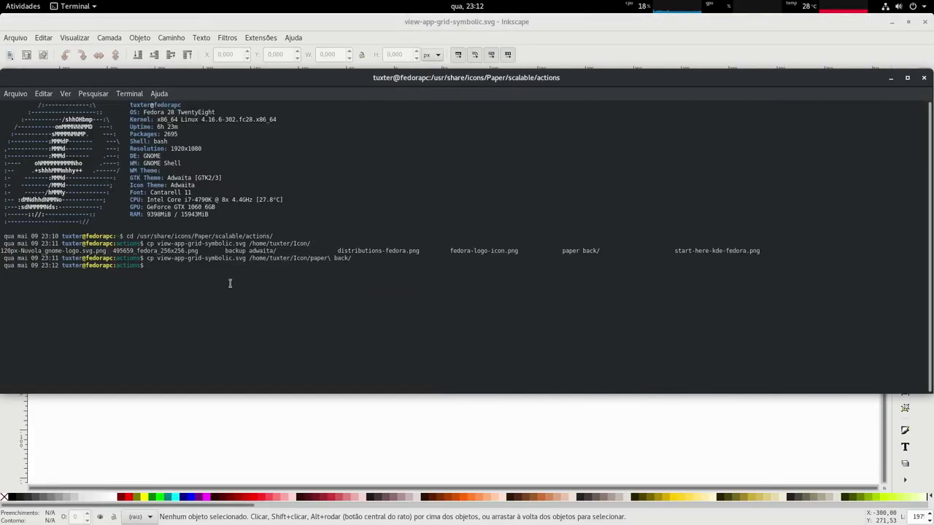
Begin a cd command in the terminal to change the working directory.
type("cd")
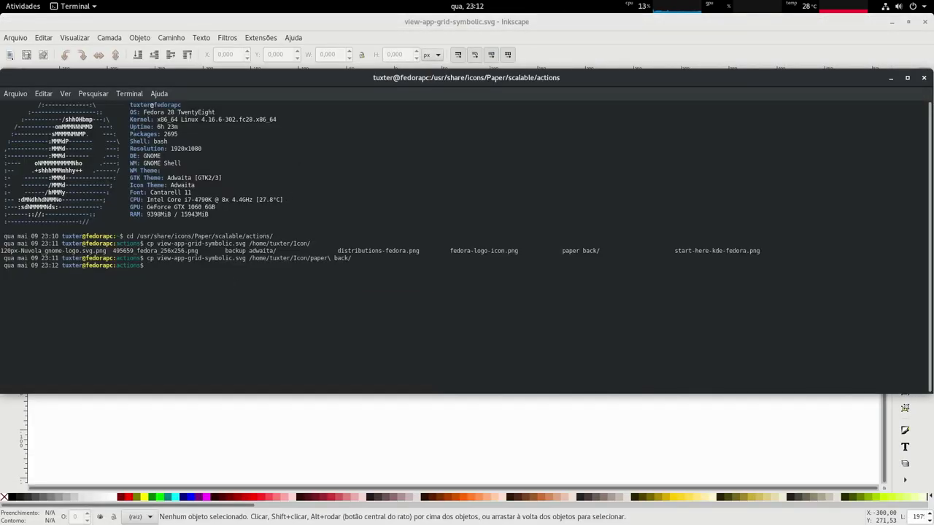